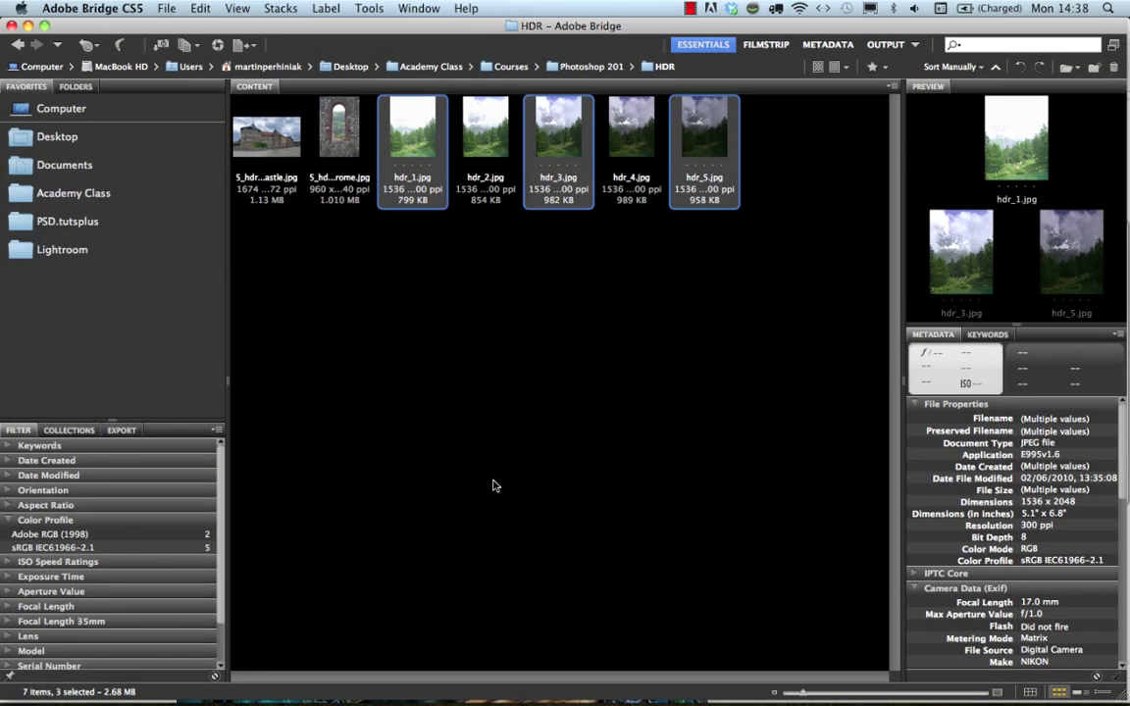
- Preview each exposure from hdr_1 to hdr_5 in Bridge, then select all five together
click(410, 239)
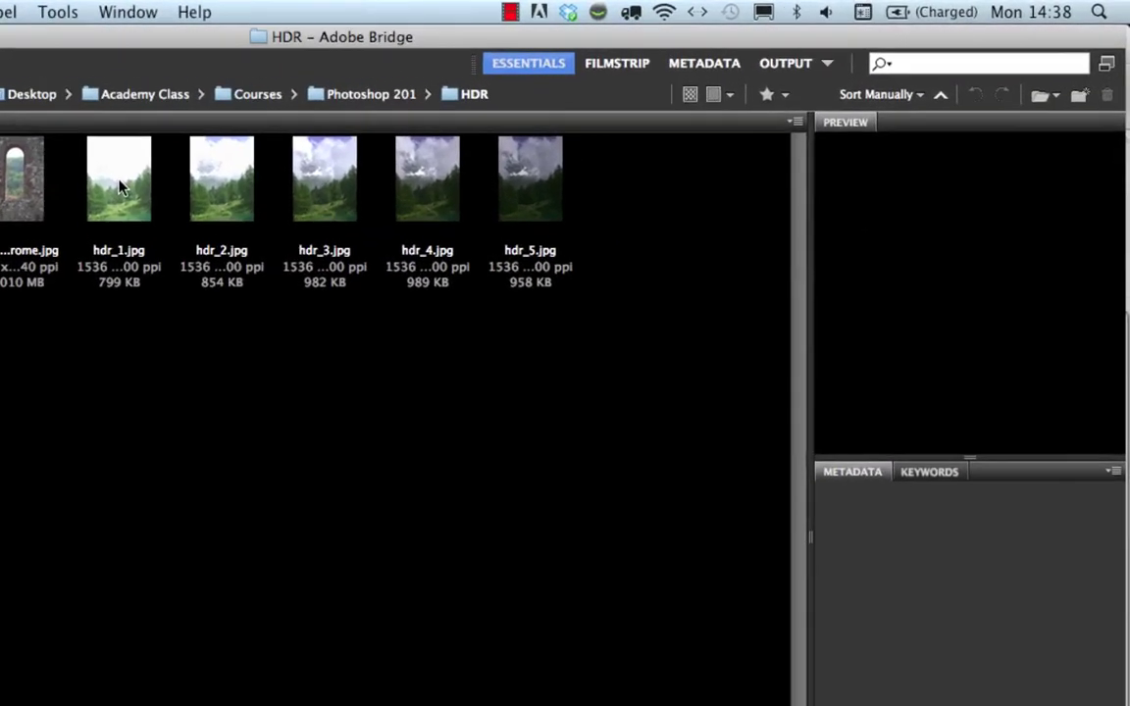
click(118, 187)
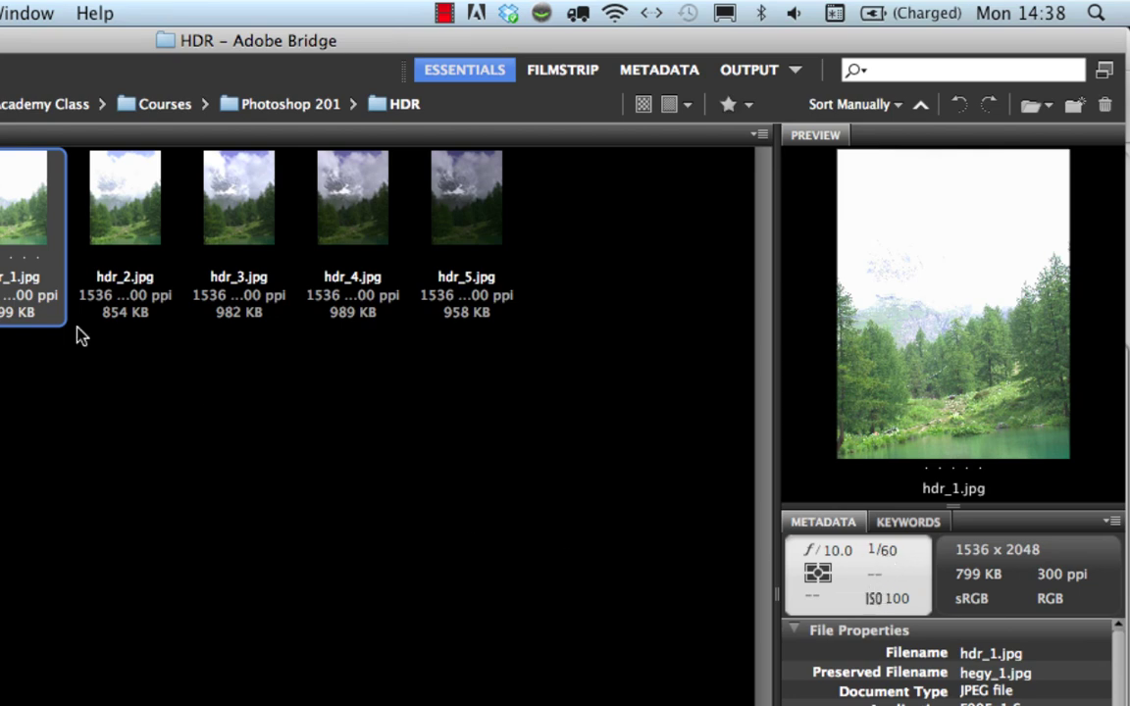
click(118, 202)
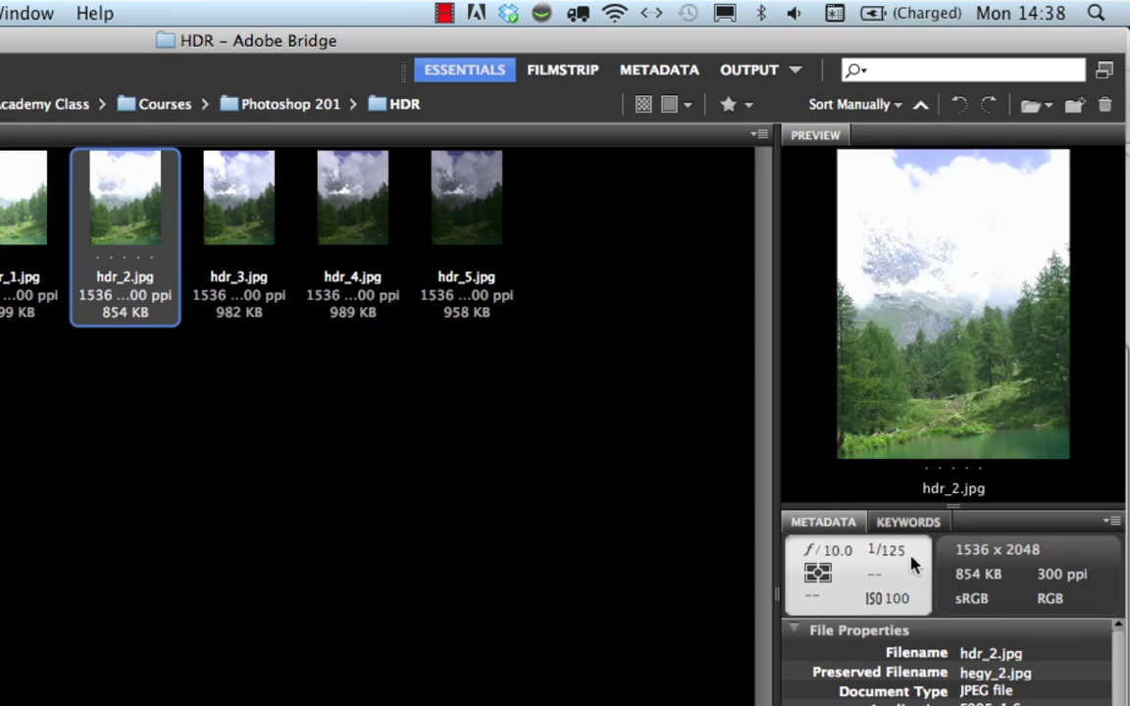
click(221, 206)
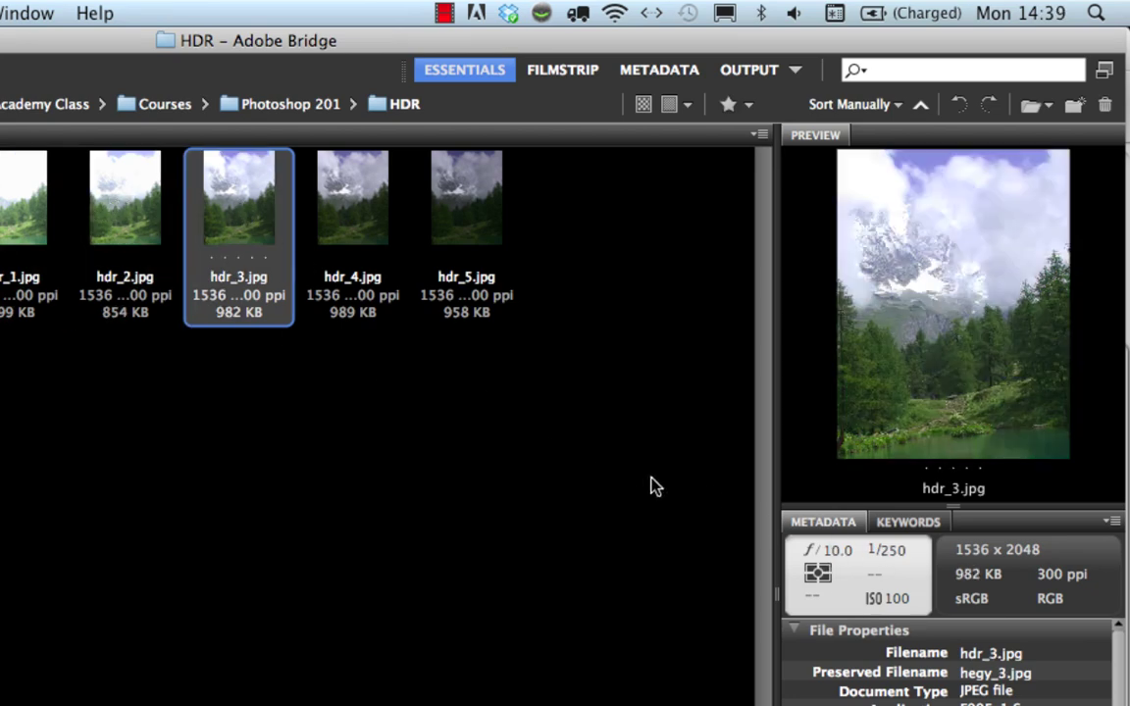
click(371, 216)
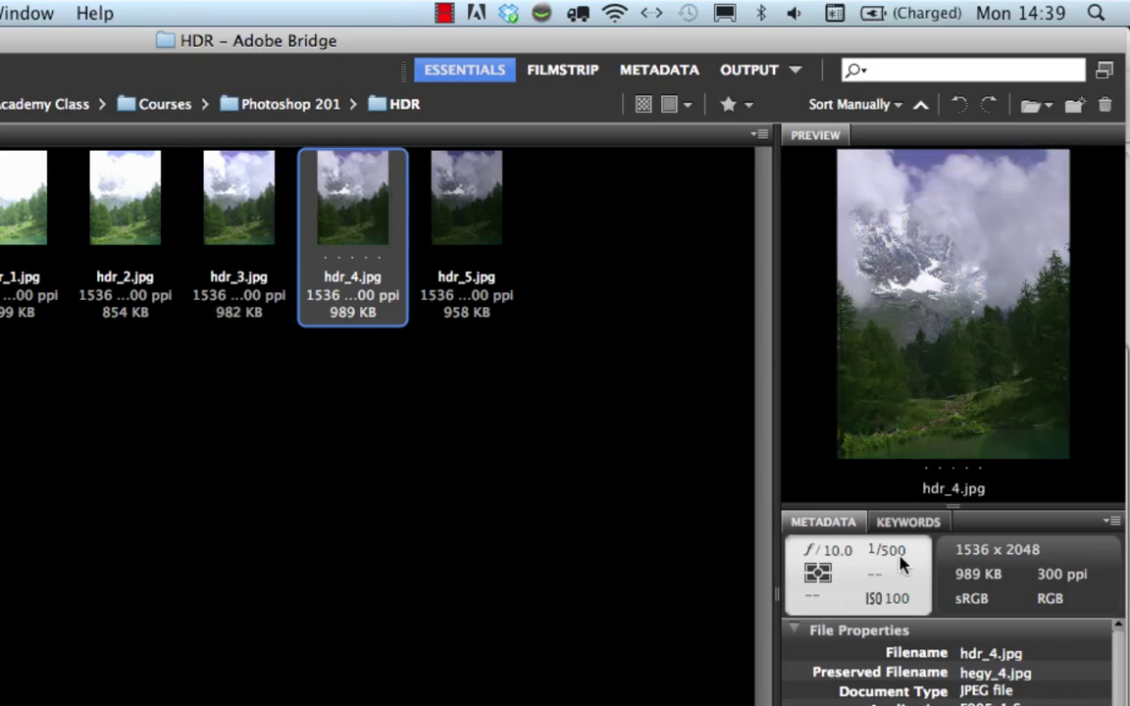
click(463, 203)
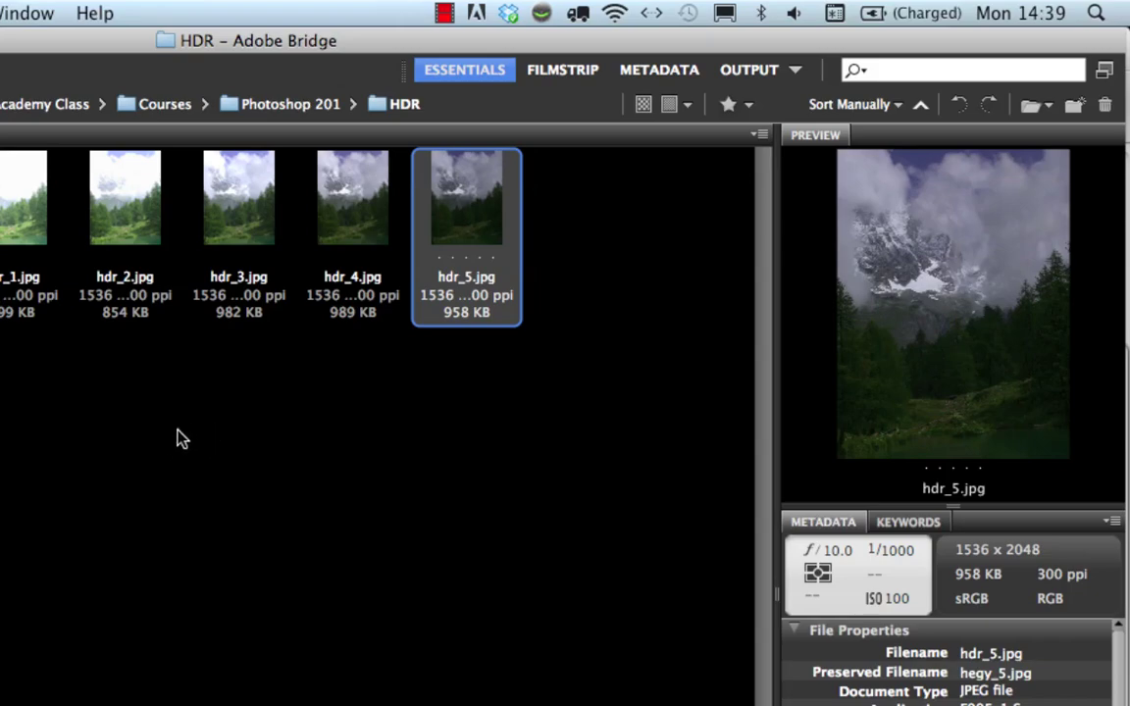
shift+click(21, 196)
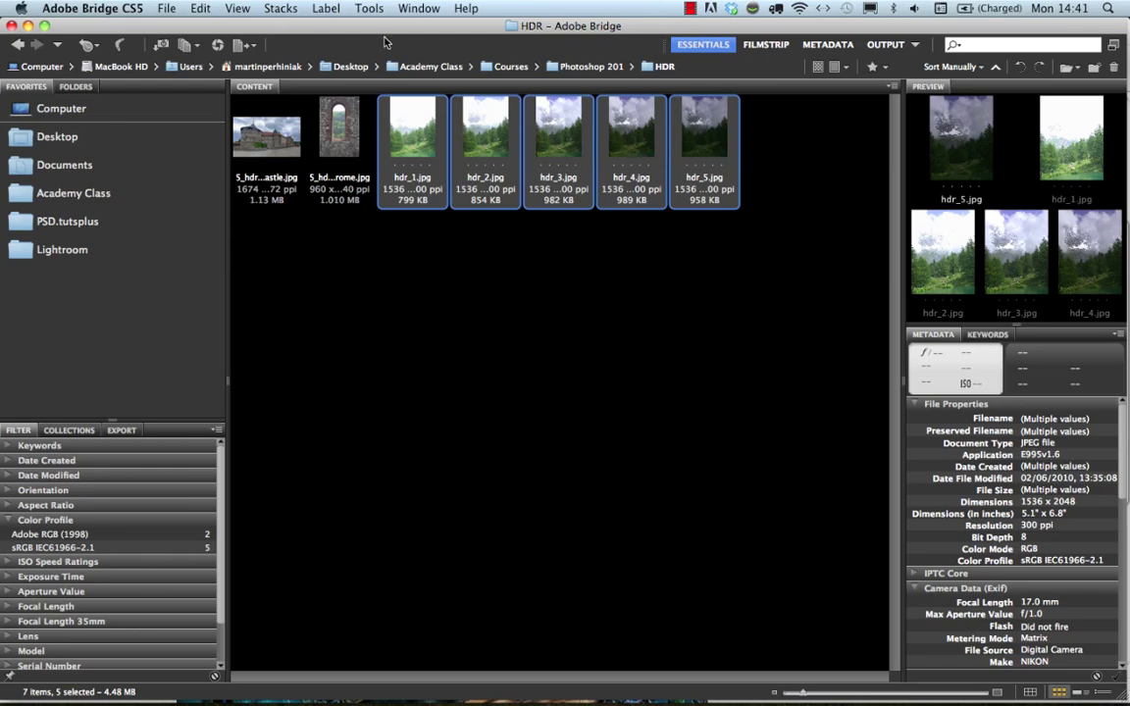
- Run Tools > Photoshop > Merge to HDR Pro on the five selected exposures
click(369, 8)
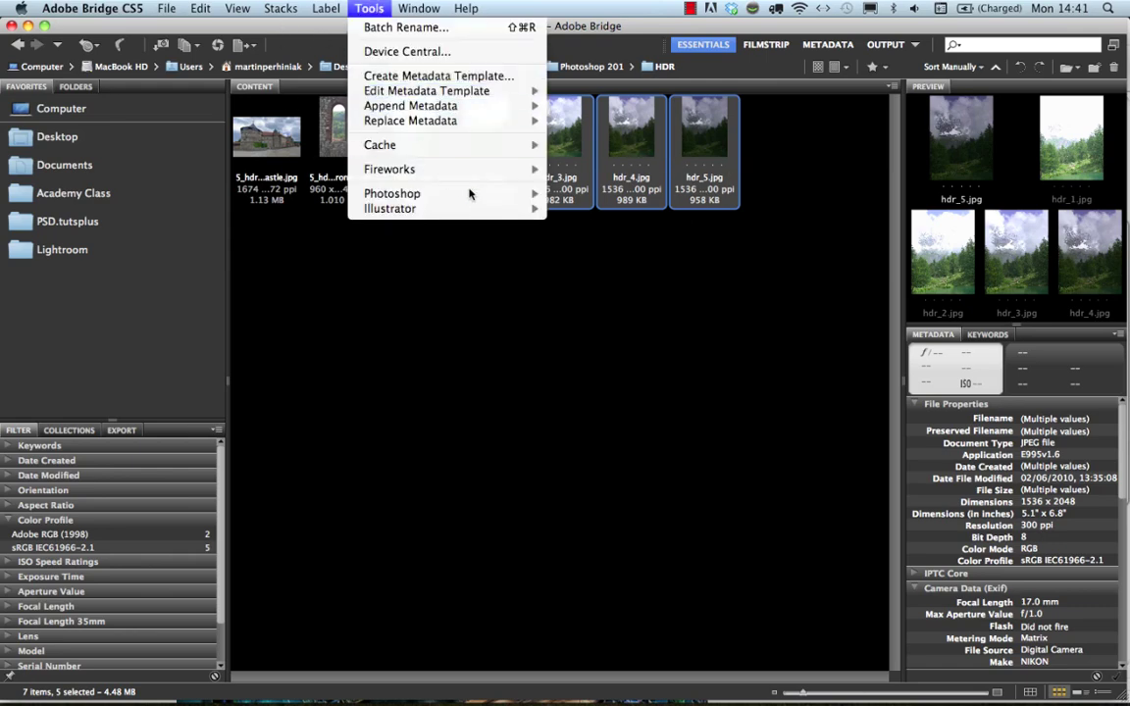
mouse_move(482, 195)
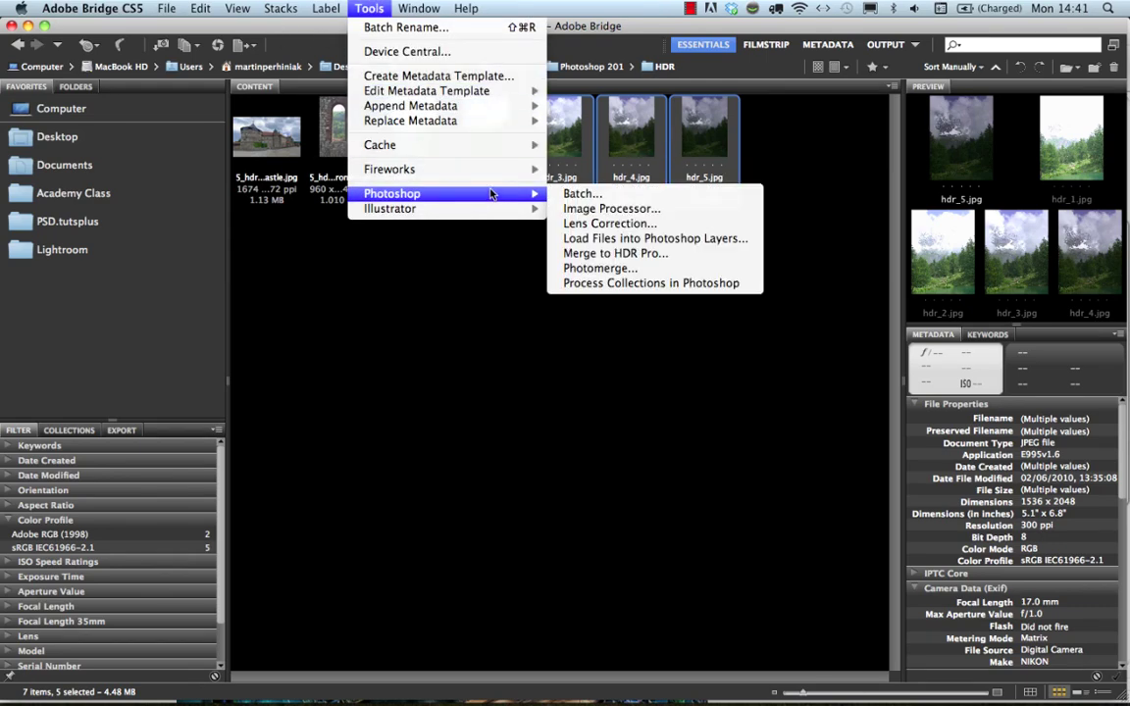
click(646, 258)
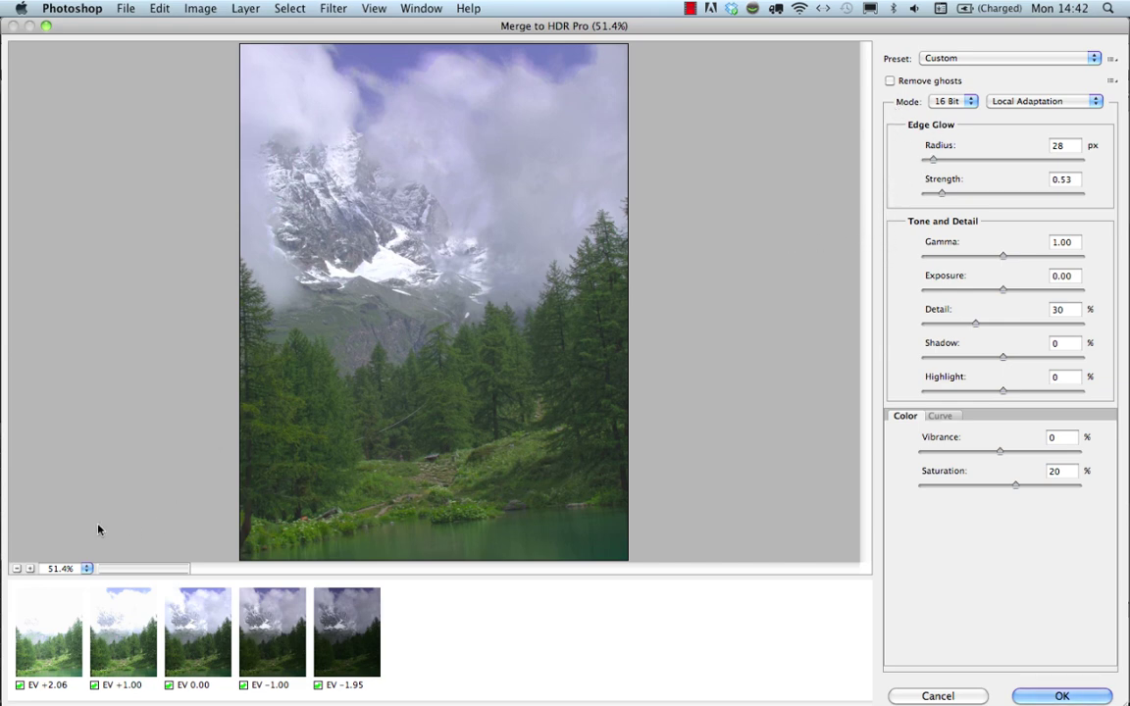
- Zoom the HDR preview to 100%, scroll up to the sky, and enable Remove ghosts
click(86, 568)
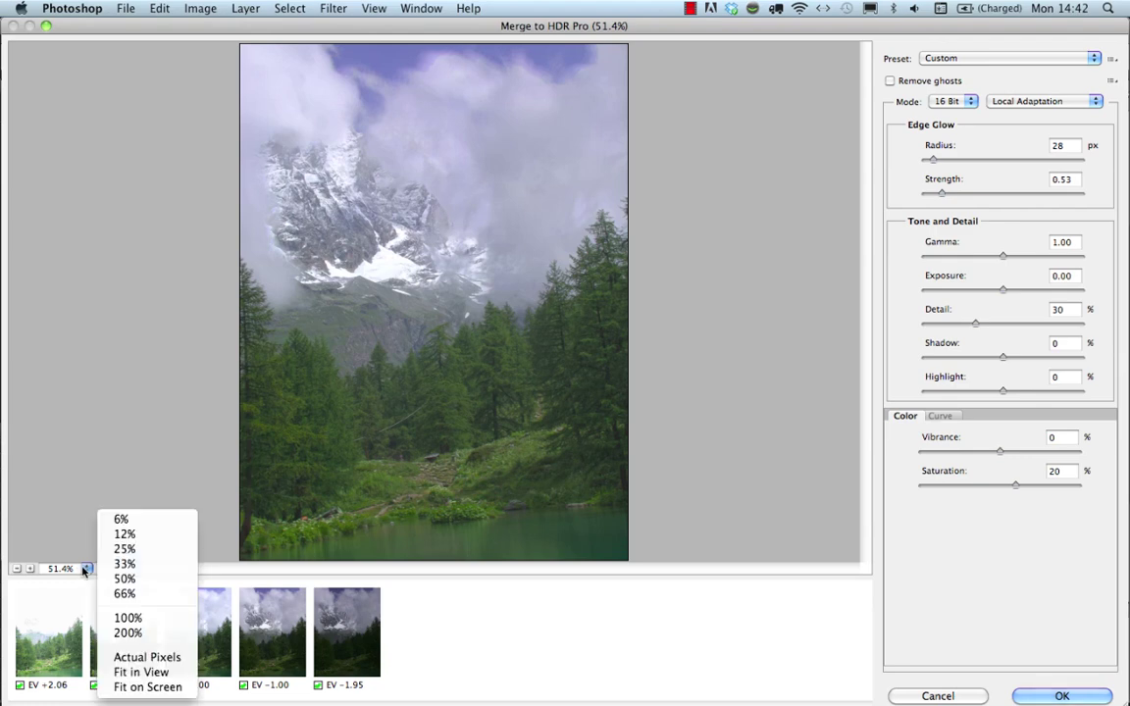
click(147, 619)
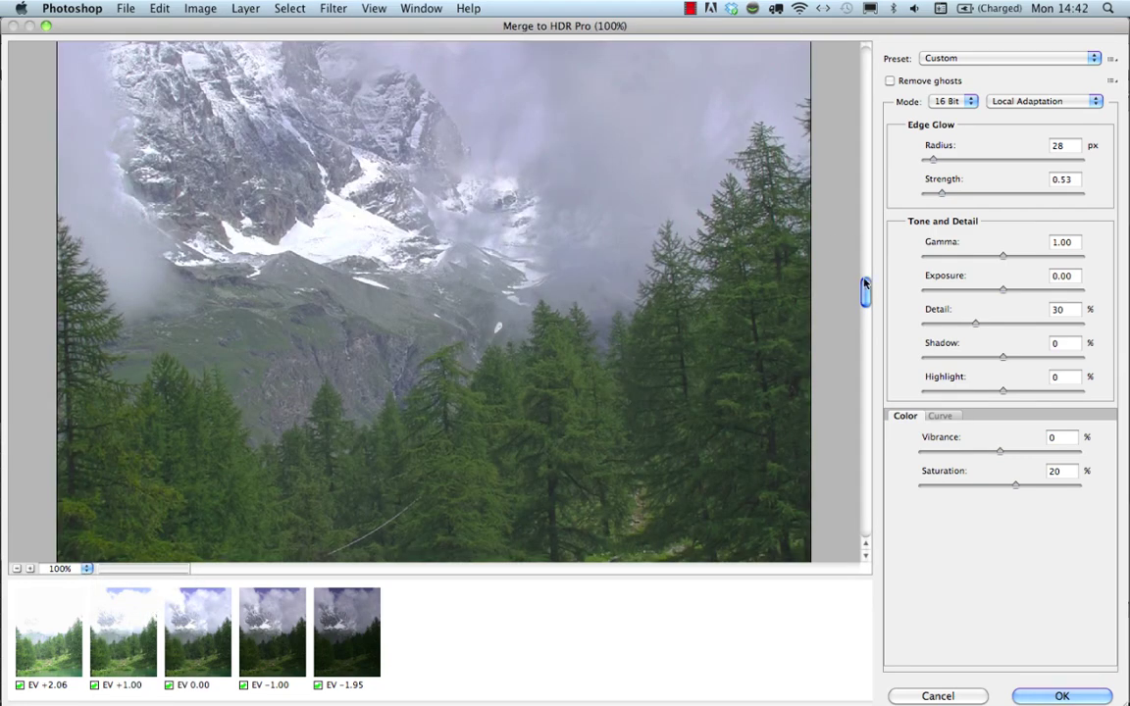
drag(864, 288, 845, 51)
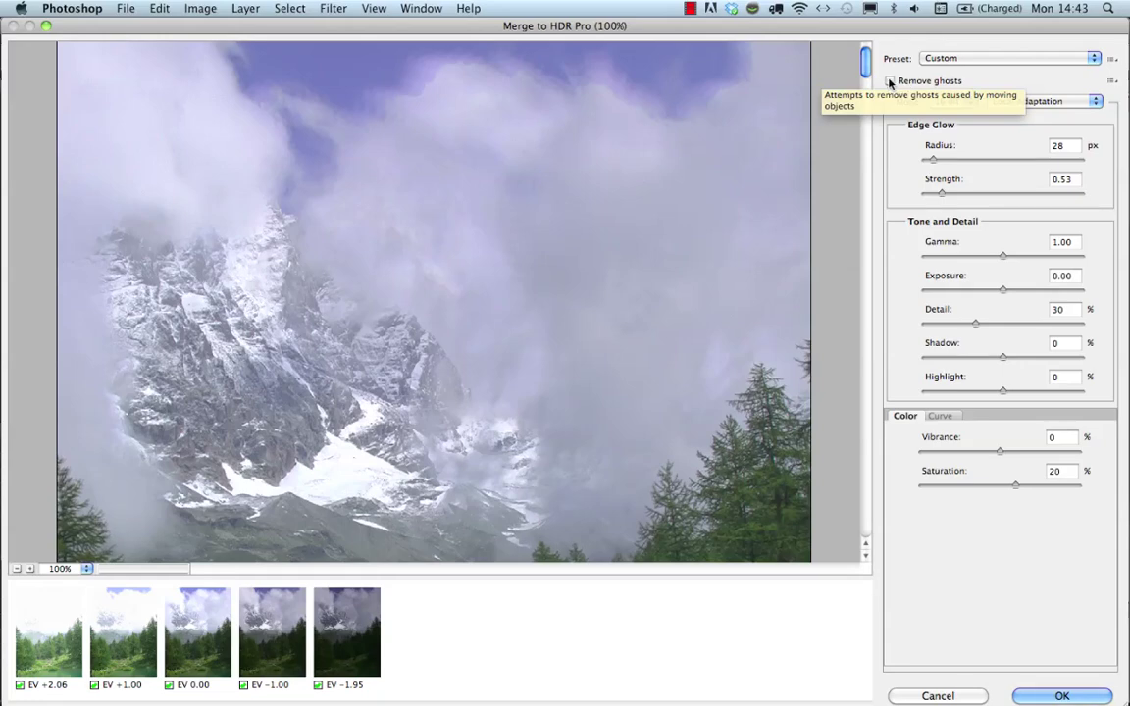
click(890, 82)
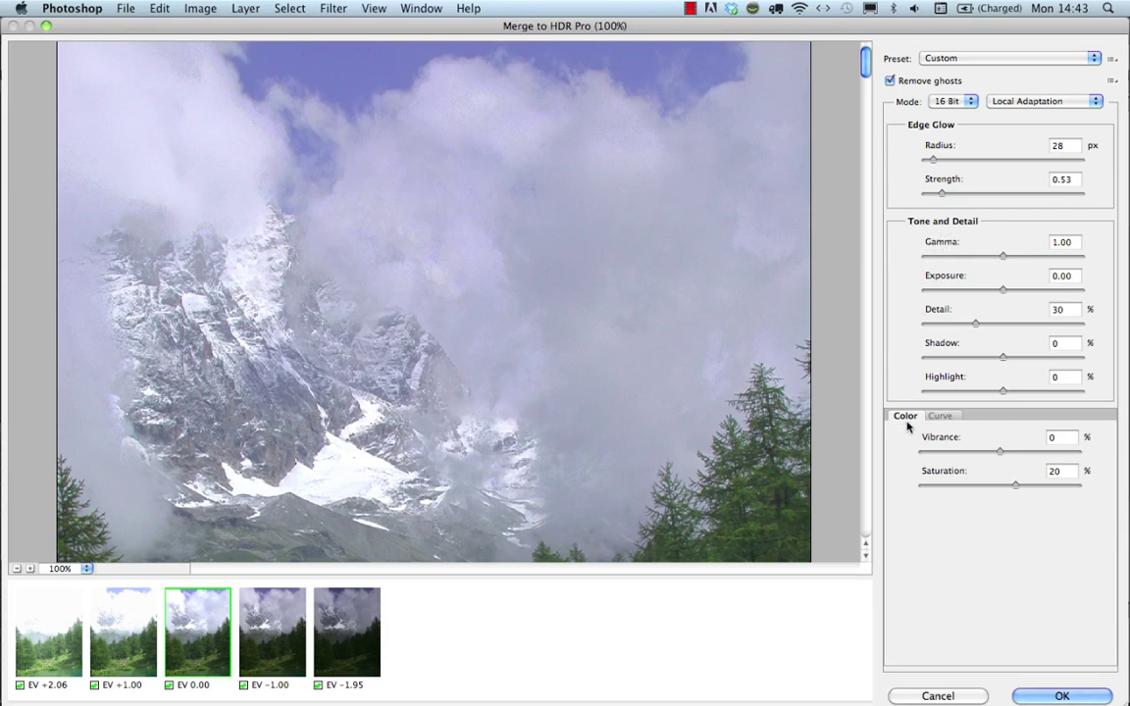
click(942, 417)
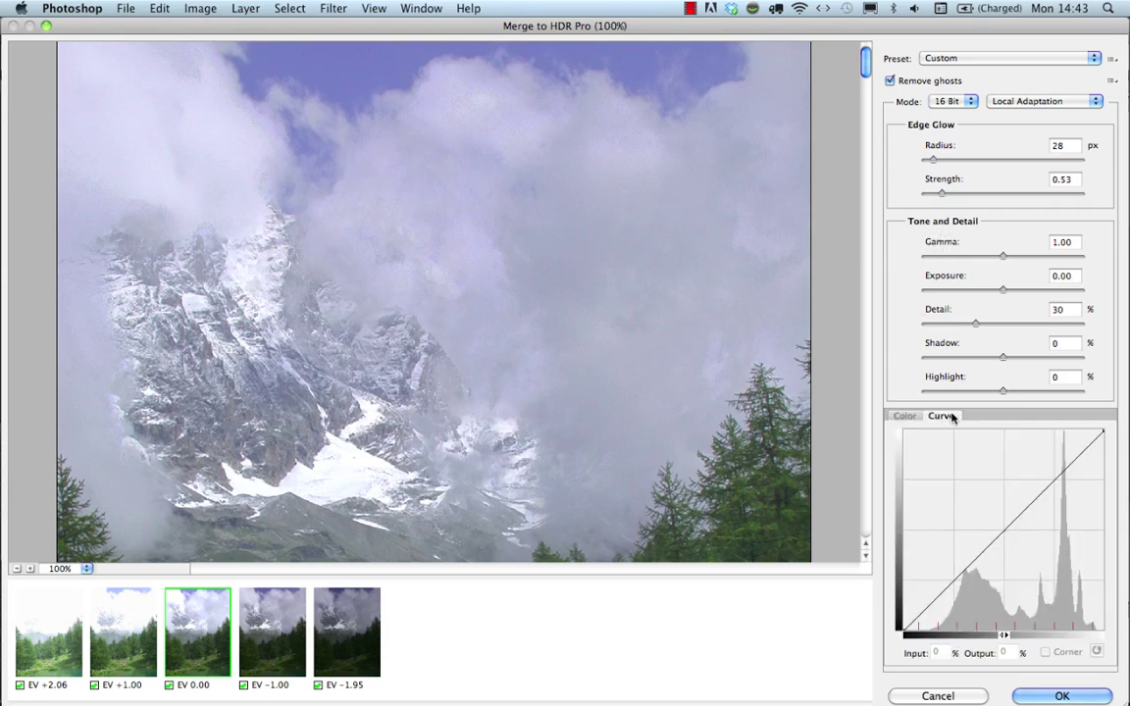
click(905, 417)
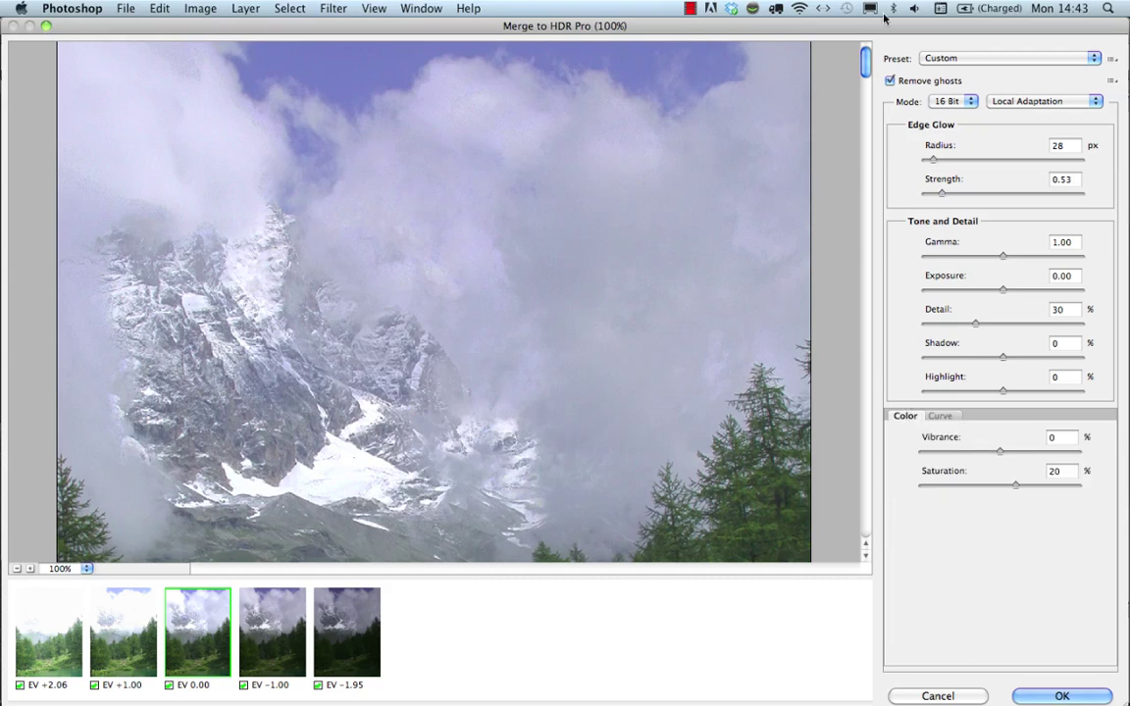
click(969, 101)
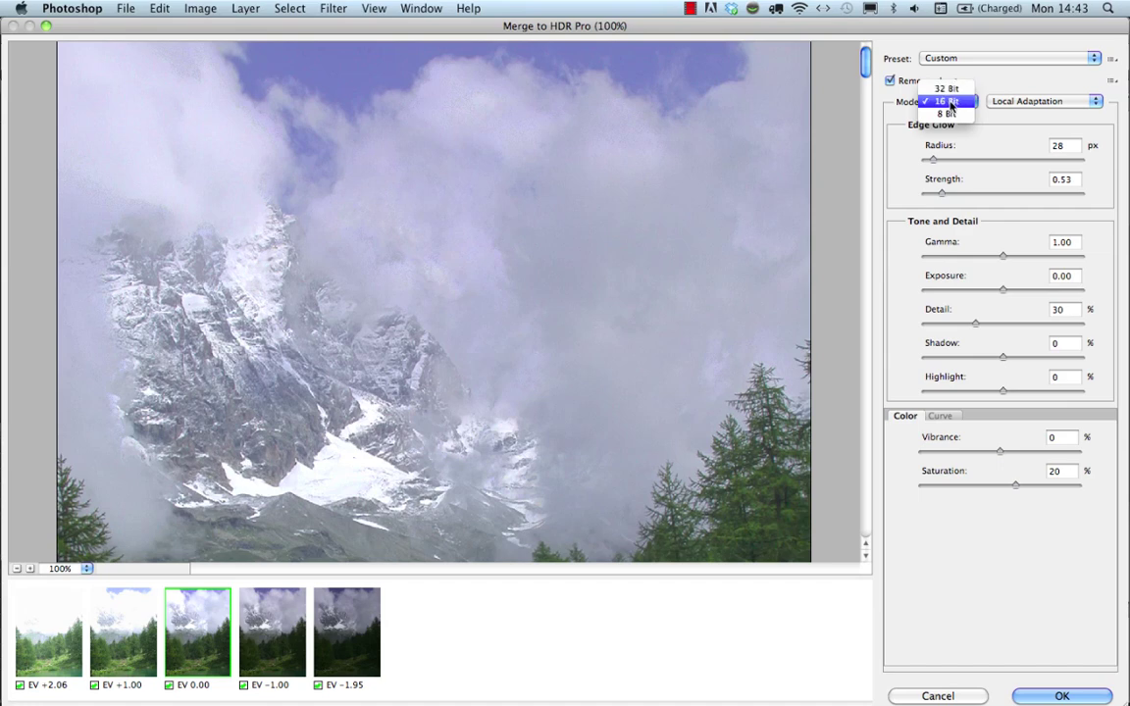
click(930, 102)
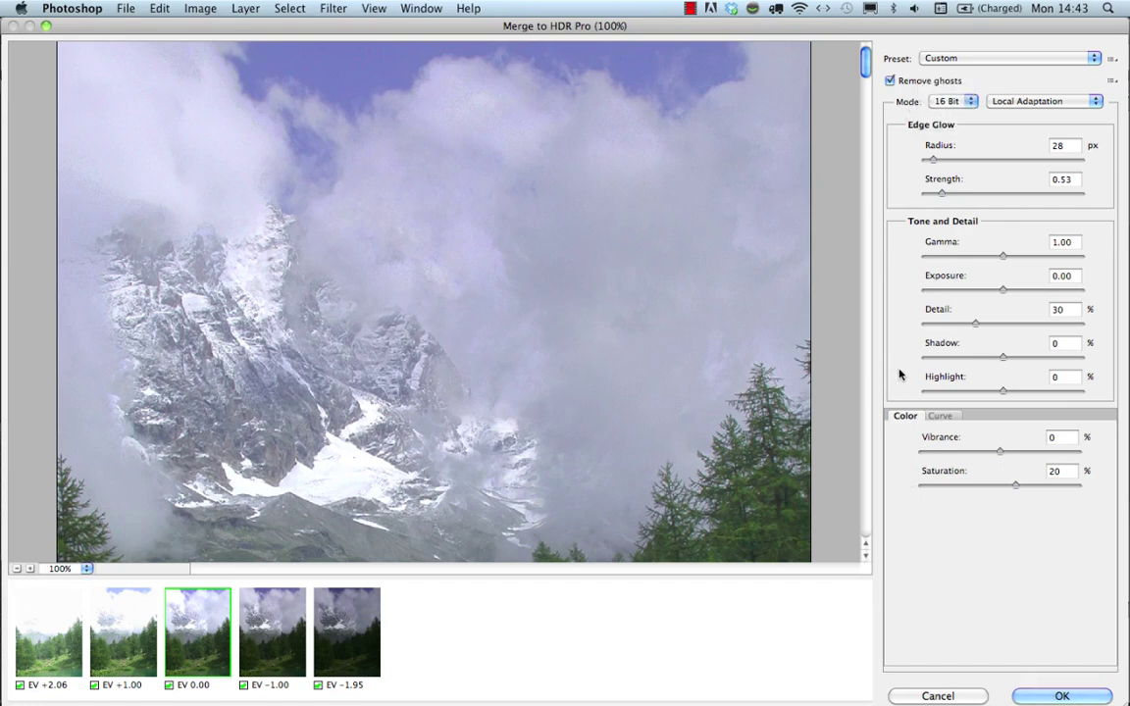
click(1035, 102)
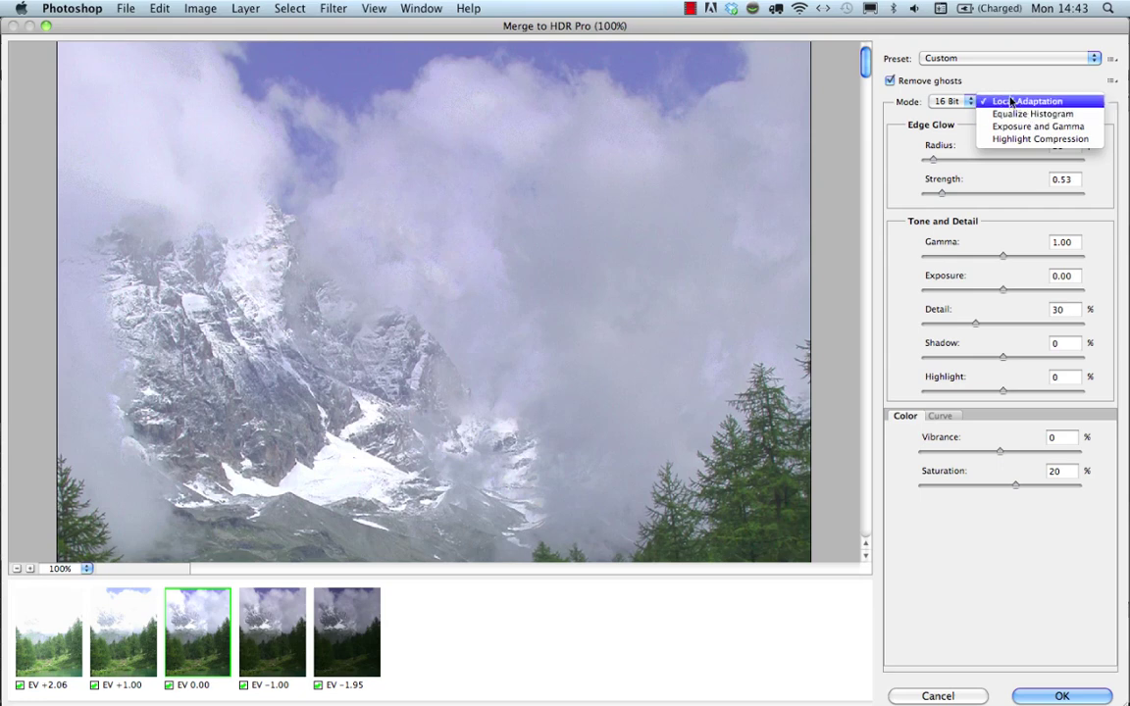
click(1015, 93)
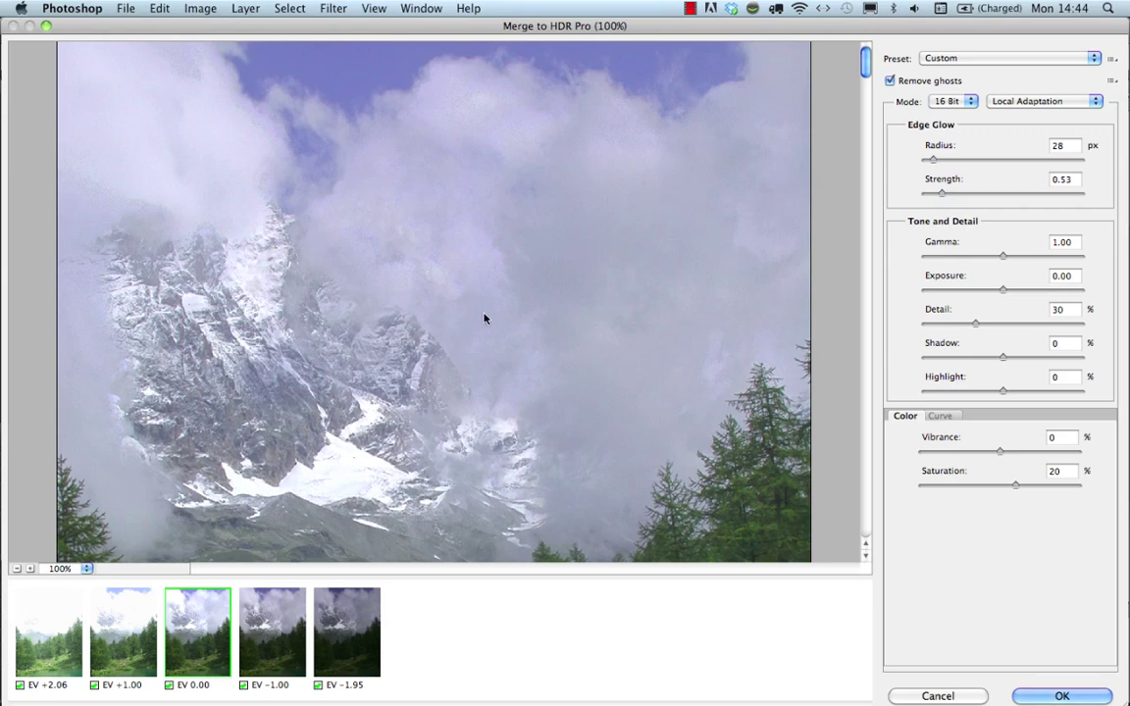
- Fit the image in the preview and settle the Detail slider at about 102%
key(super+0)
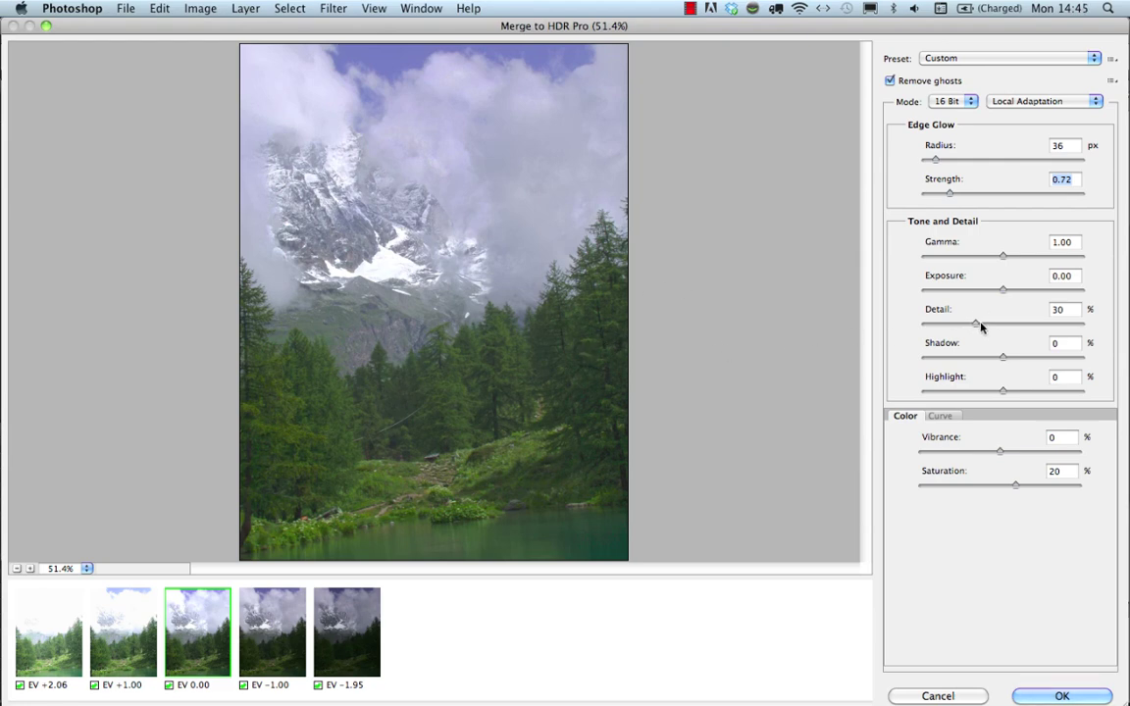
drag(1000, 326, 1028, 326)
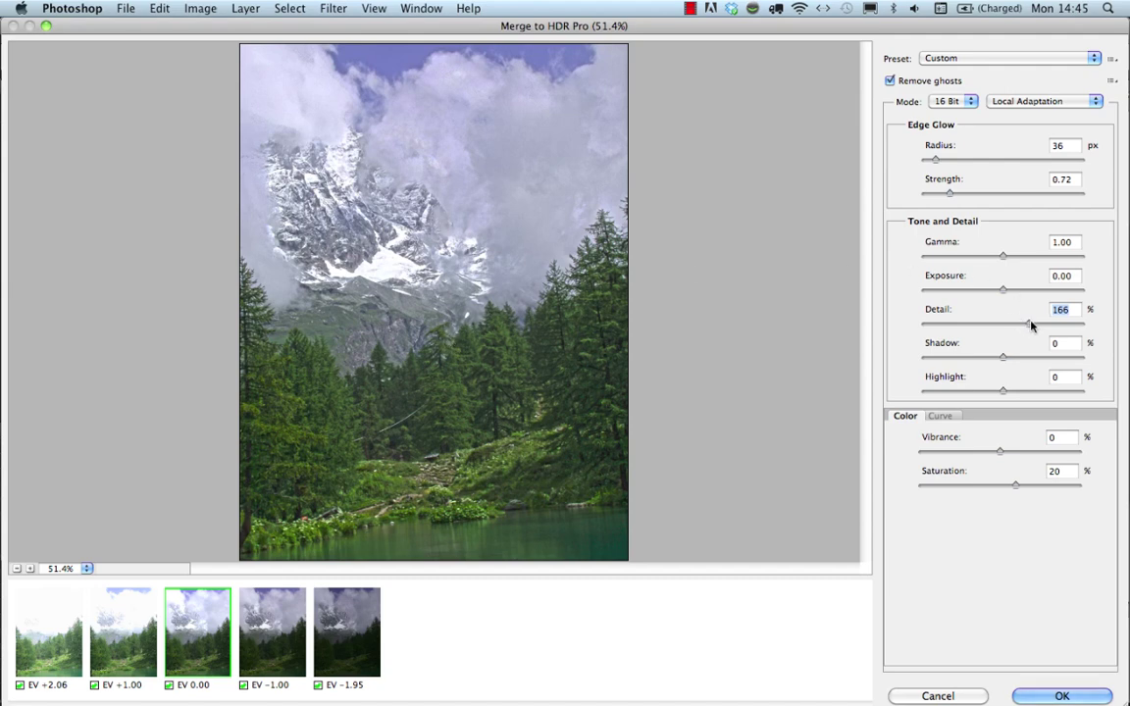
mouse_move(1013, 327)
mouse_down()
mouse_move(990, 326)
mouse_move(1004, 322)
mouse_up()
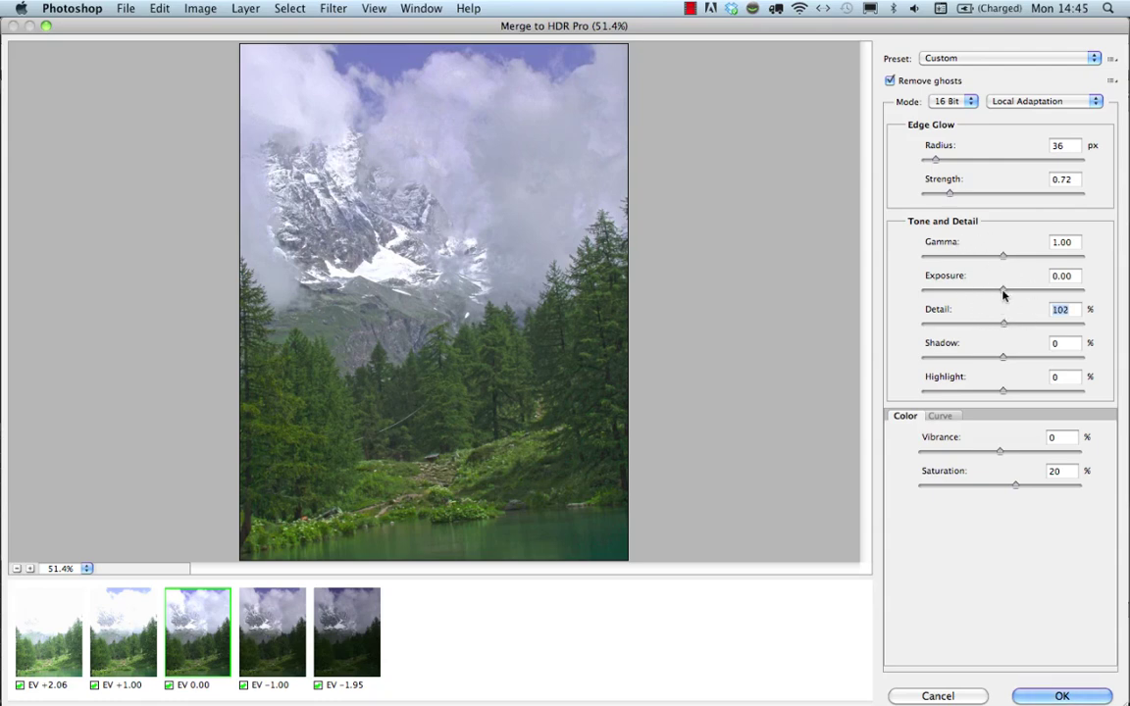
- Set Exposure to about 0.35 and Gamma to around 0.89
drag(1002, 292, 1007, 289)
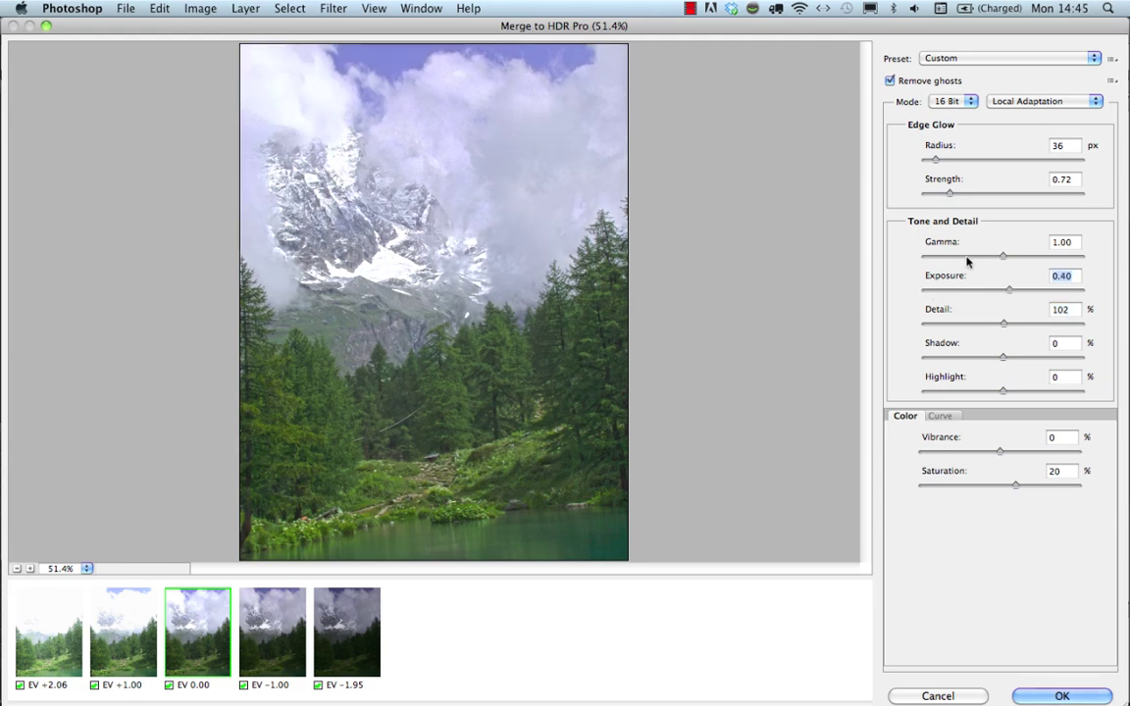
mouse_move(1003, 256)
mouse_down()
mouse_move(1015, 259)
mouse_move(1007, 283)
mouse_move(1017, 270)
mouse_up()
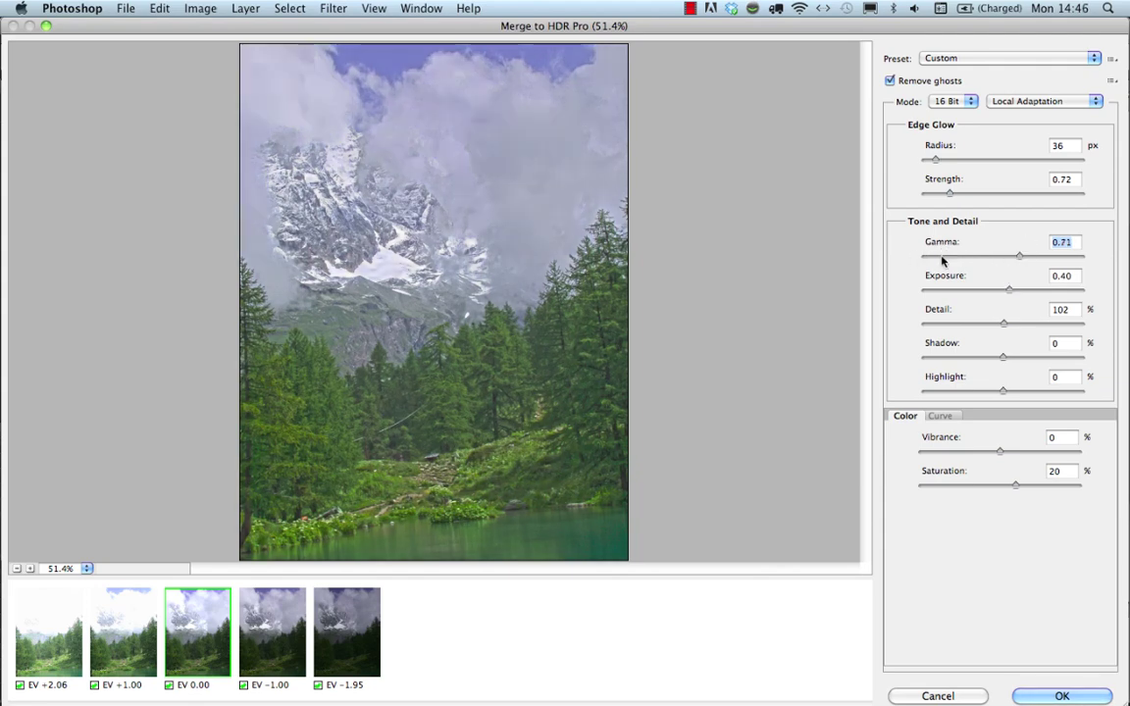
drag(1016, 258, 1035, 257)
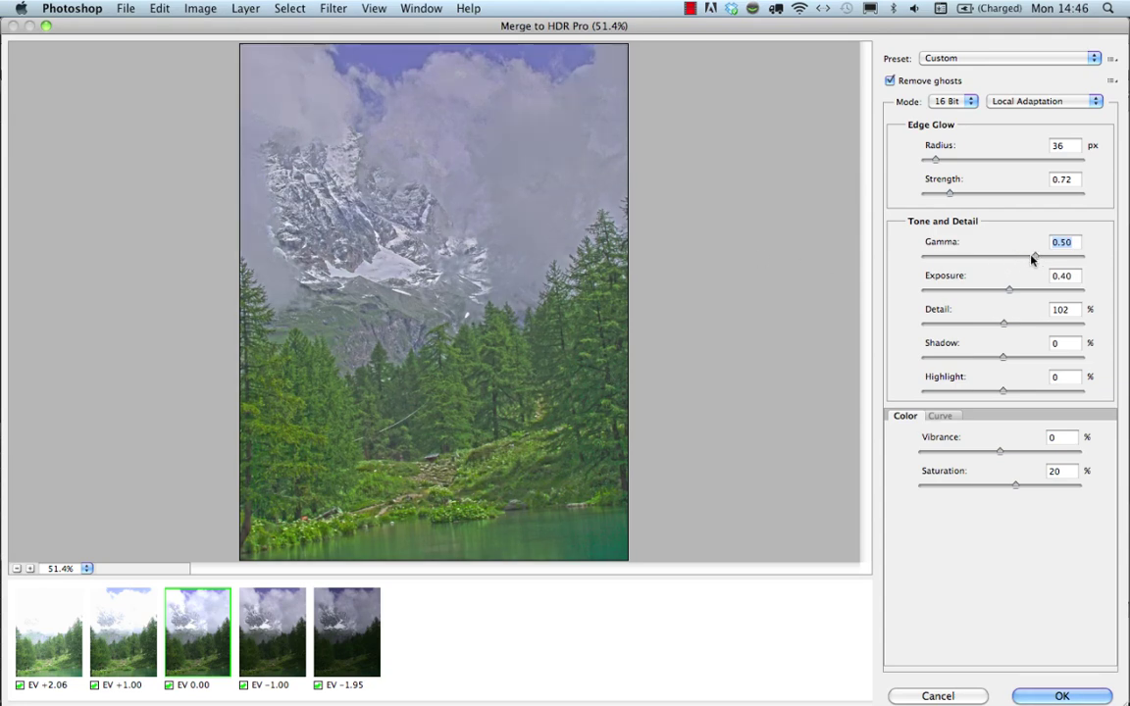
drag(1024, 256, 979, 255)
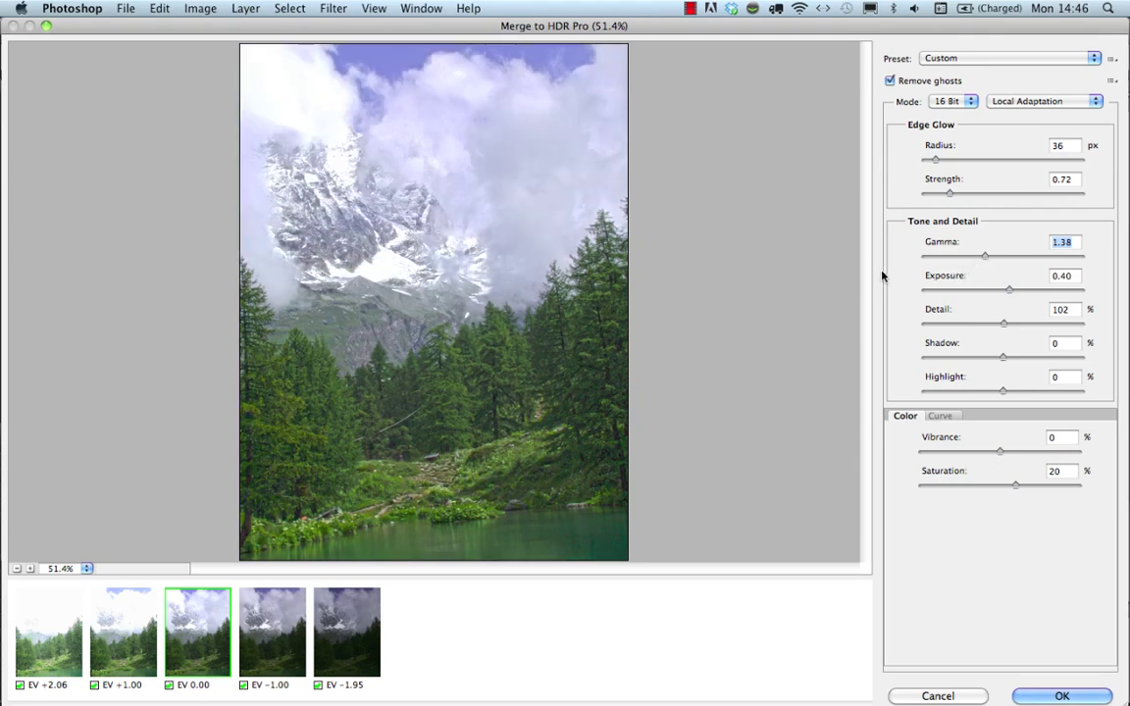
drag(996, 256, 1014, 257)
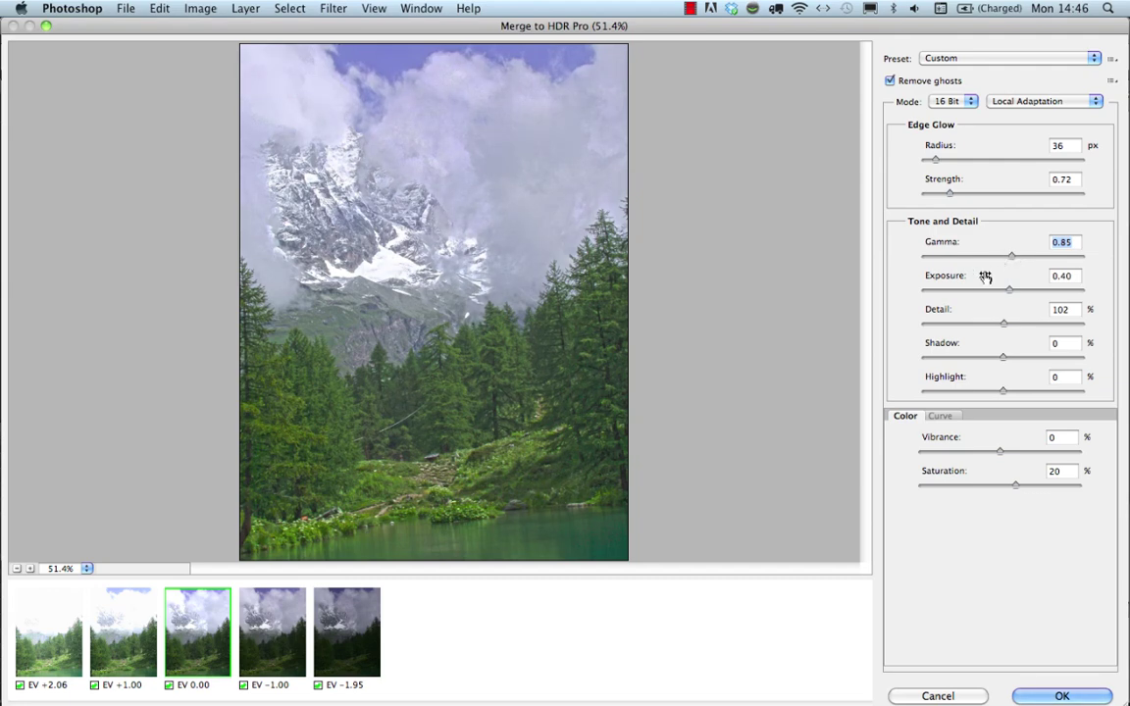
- Raise Shadow, lower Highlight, set Detail to 112% and raise Vibrance to 41%
drag(1004, 358, 1036, 358)
click(1017, 393)
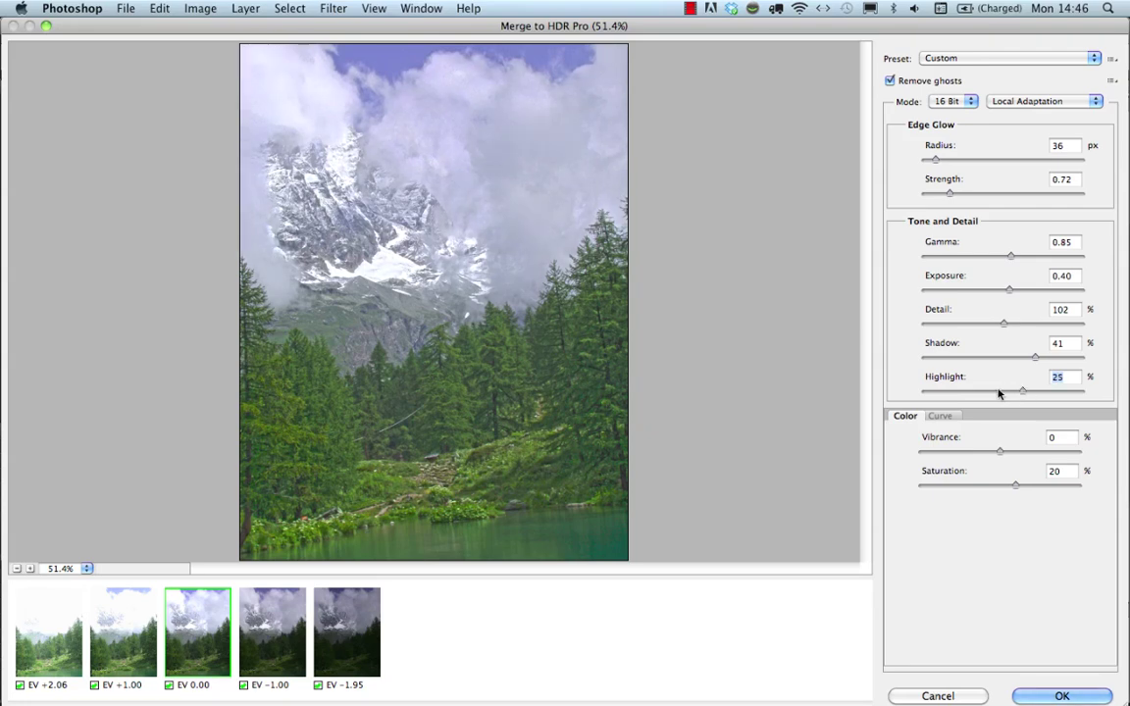
mouse_move(996, 393)
mouse_down()
mouse_move(985, 394)
mouse_move(1003, 393)
mouse_up()
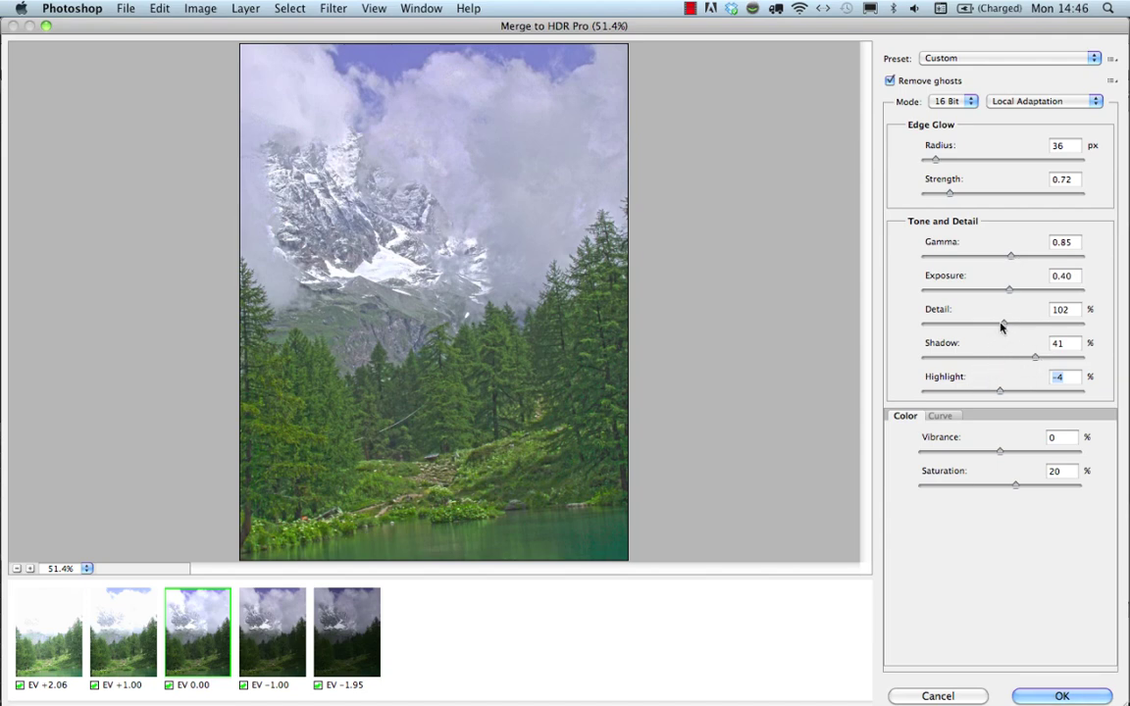
drag(1004, 325, 1007, 327)
drag(1000, 454, 1032, 455)
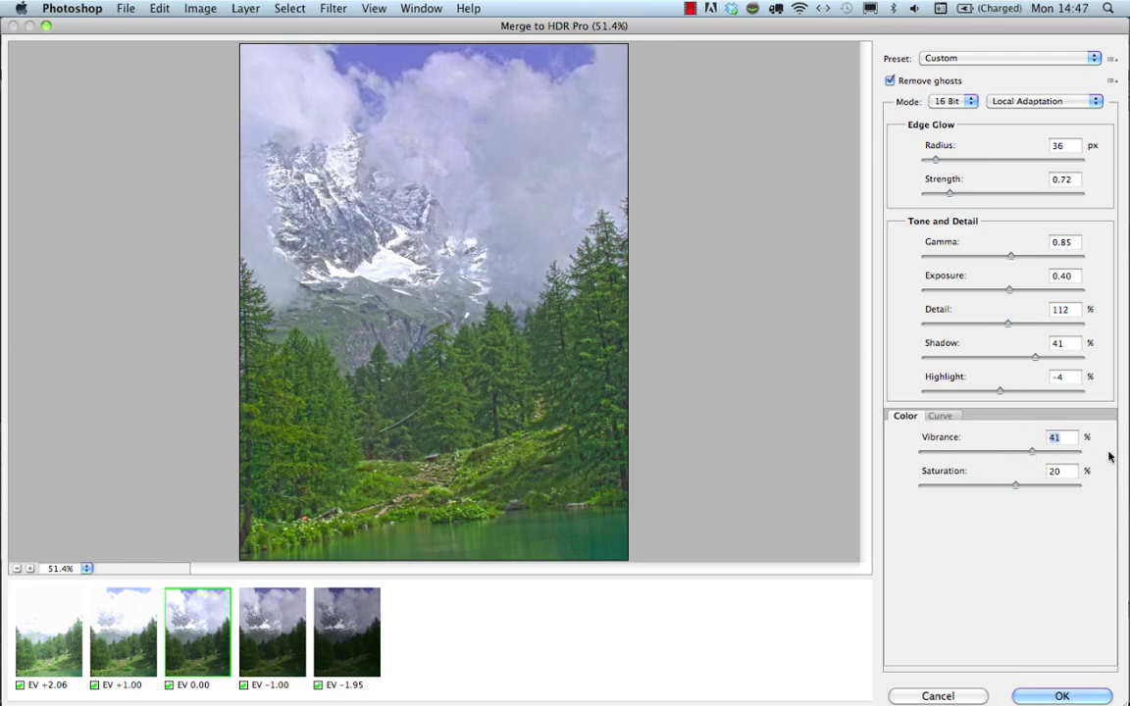
- Bend the tone curve into an S-shape, reset it straight, and return to Color settings
click(939, 417)
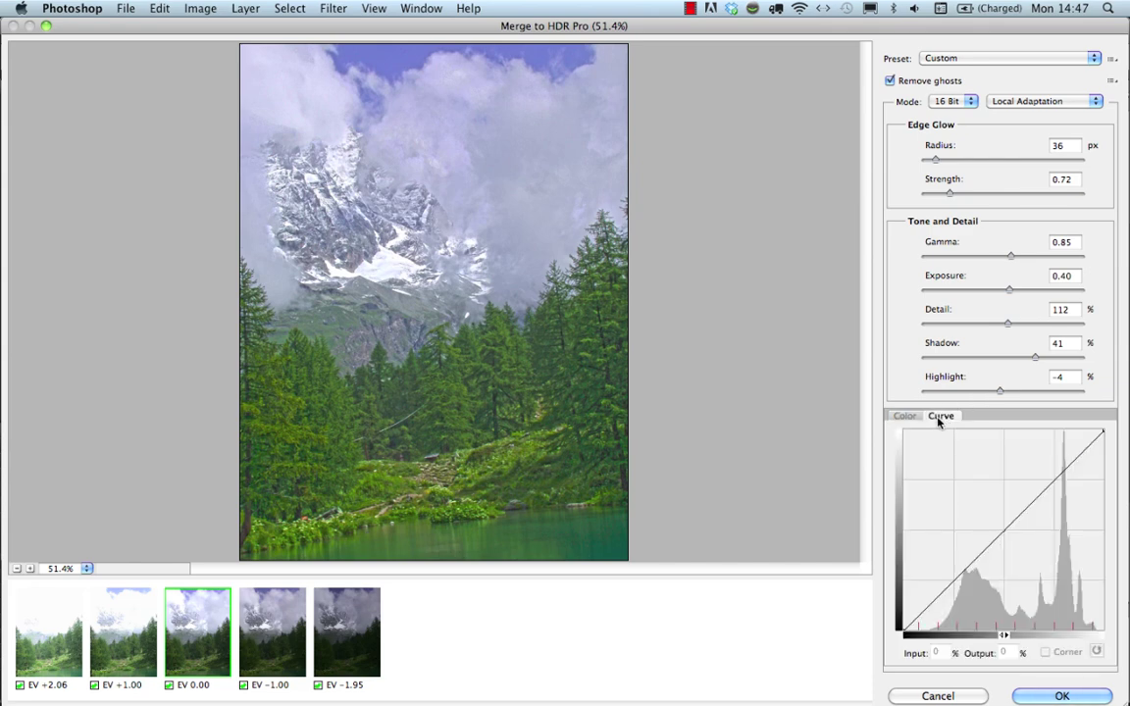
click(999, 518)
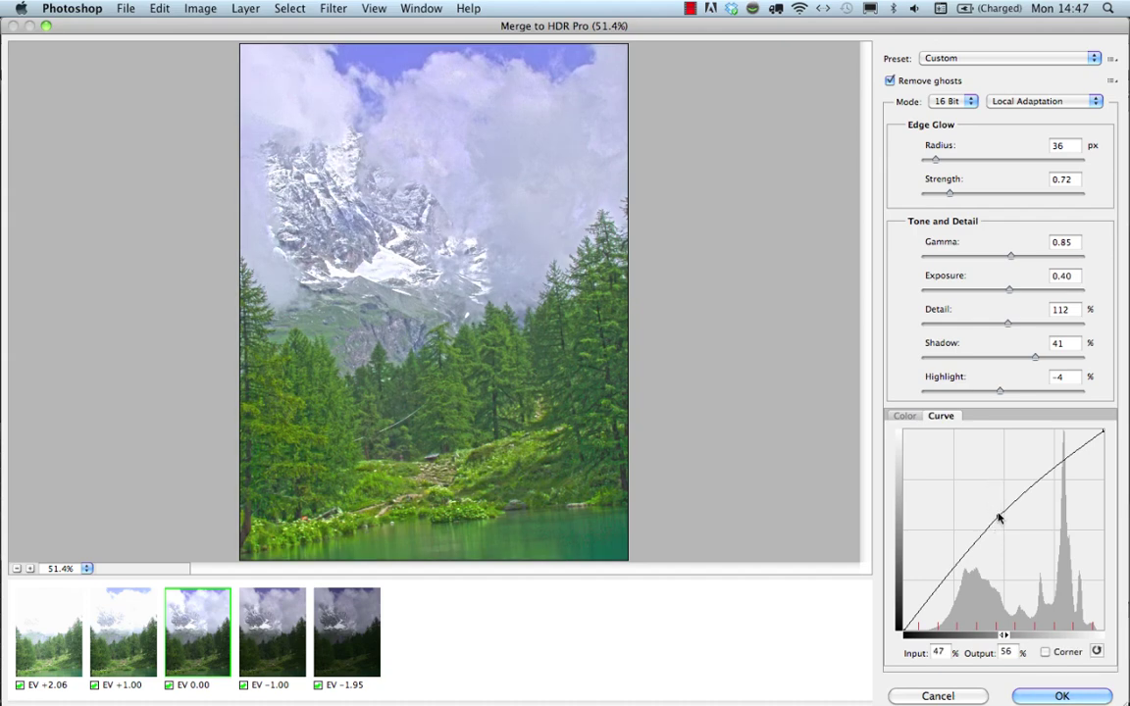
drag(998, 518, 961, 595)
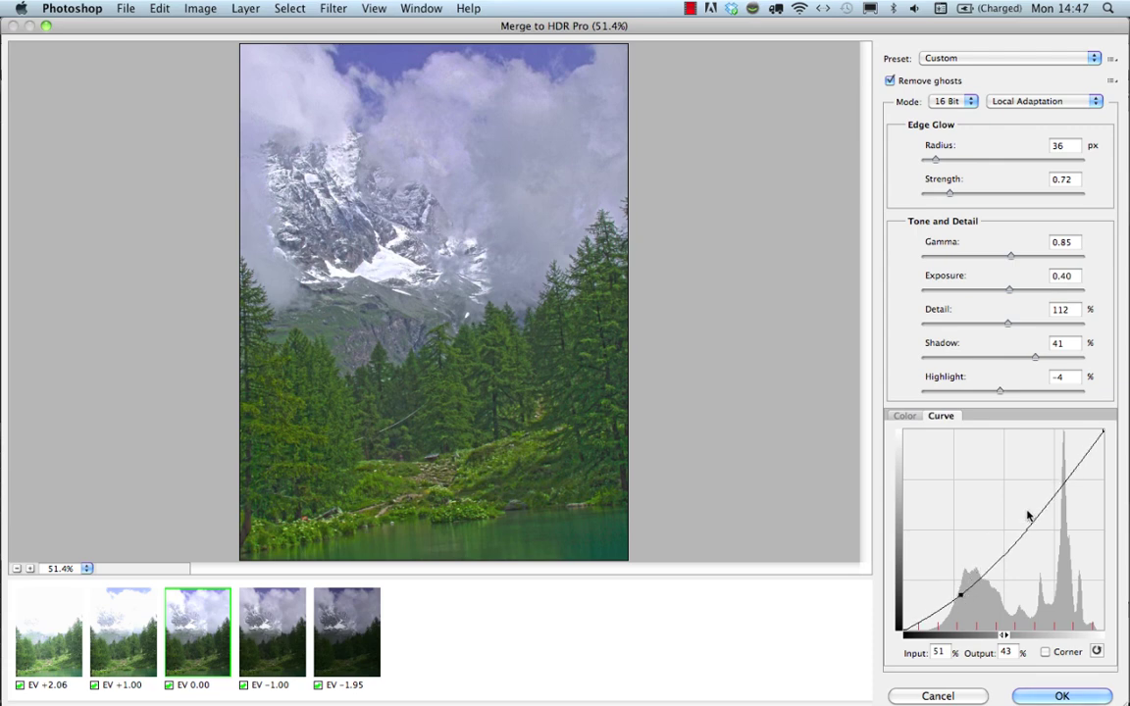
mouse_move(1047, 498)
mouse_down()
mouse_move(1047, 480)
mouse_move(1039, 488)
mouse_up()
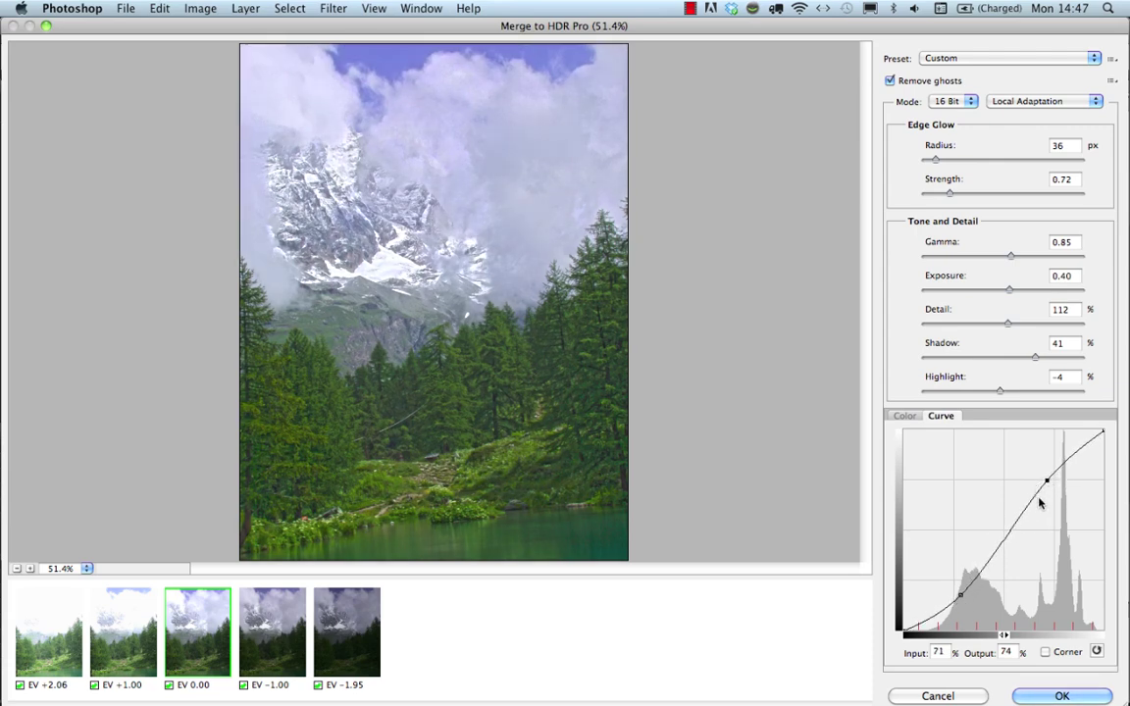
click(1096, 652)
click(904, 416)
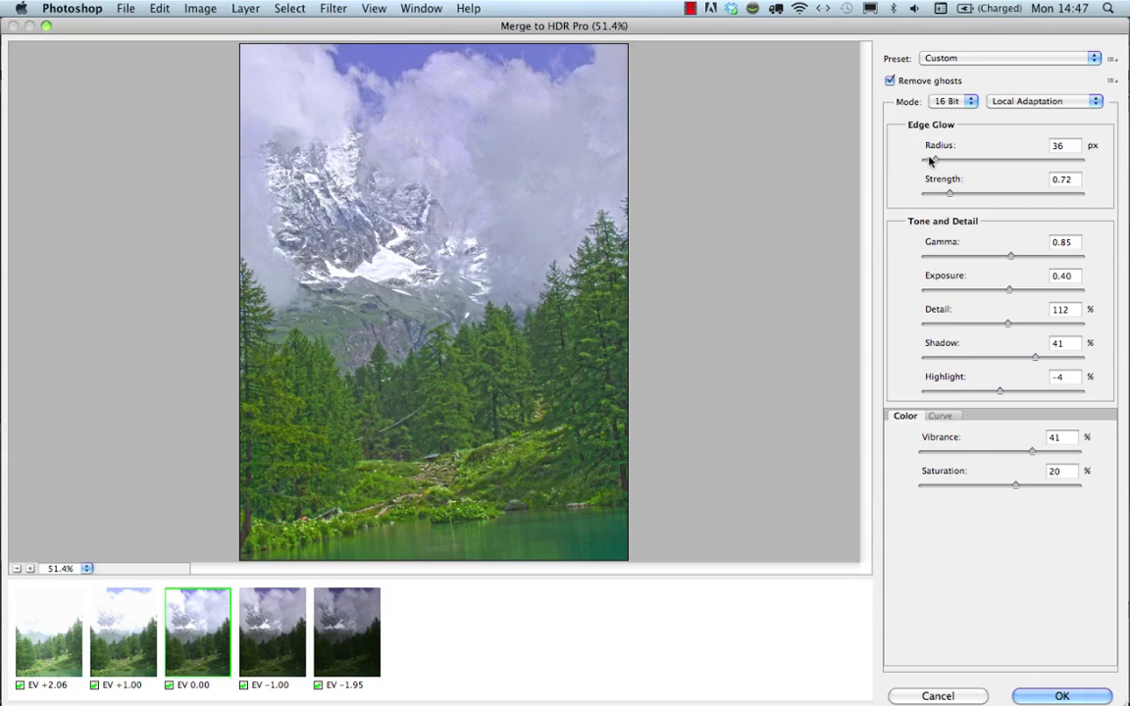
- Raise Edge Glow Radius to 410 px and lower Strength to 0.63
click(938, 160)
click(1017, 161)
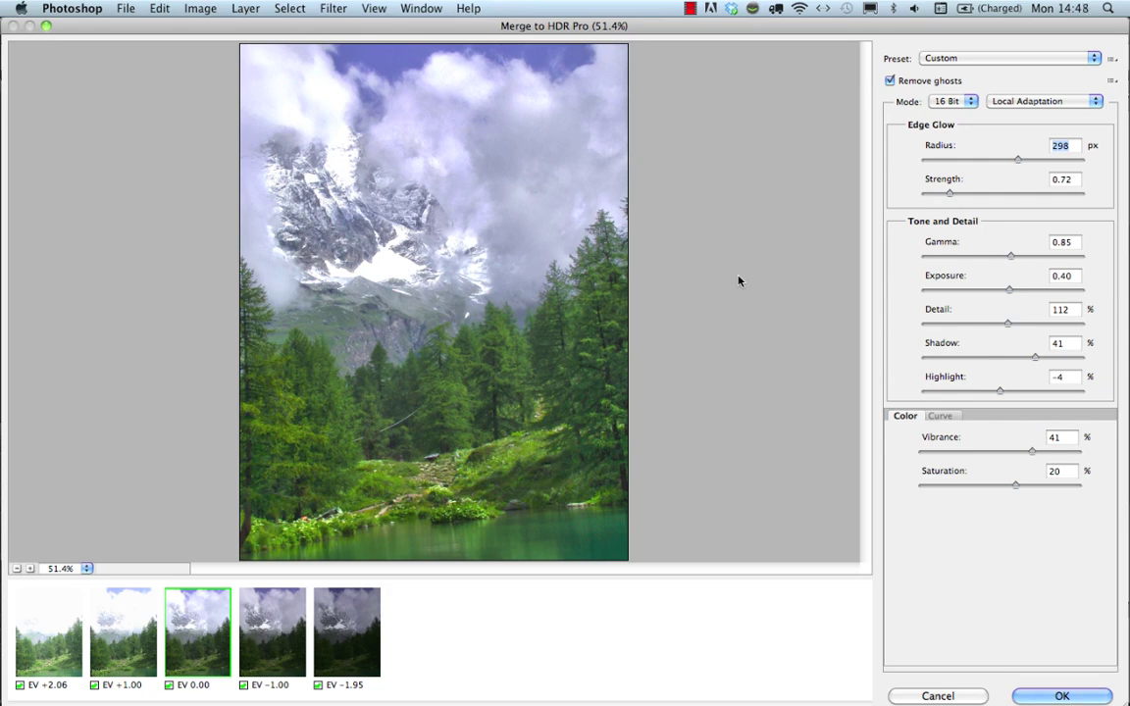
click(1055, 161)
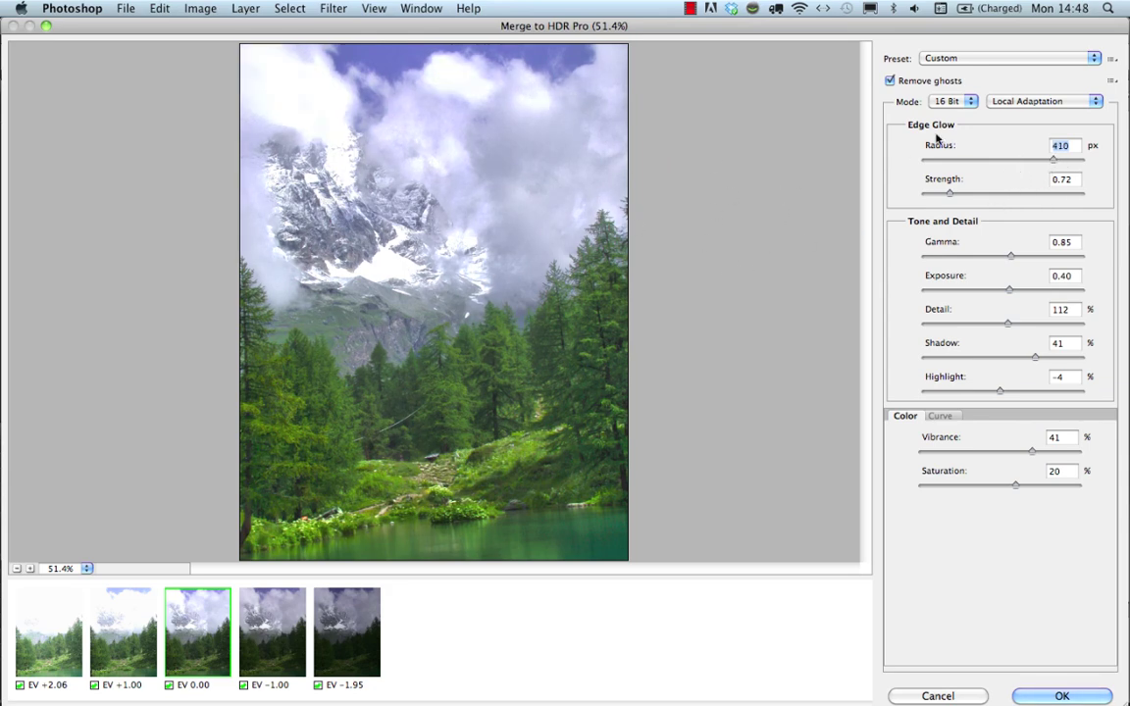
key(Tab)
key(Down)
key(Down)
key(Down)
key(Down)
key(Down)
key(Down)
key(Down)
key(Down)
key(Down)
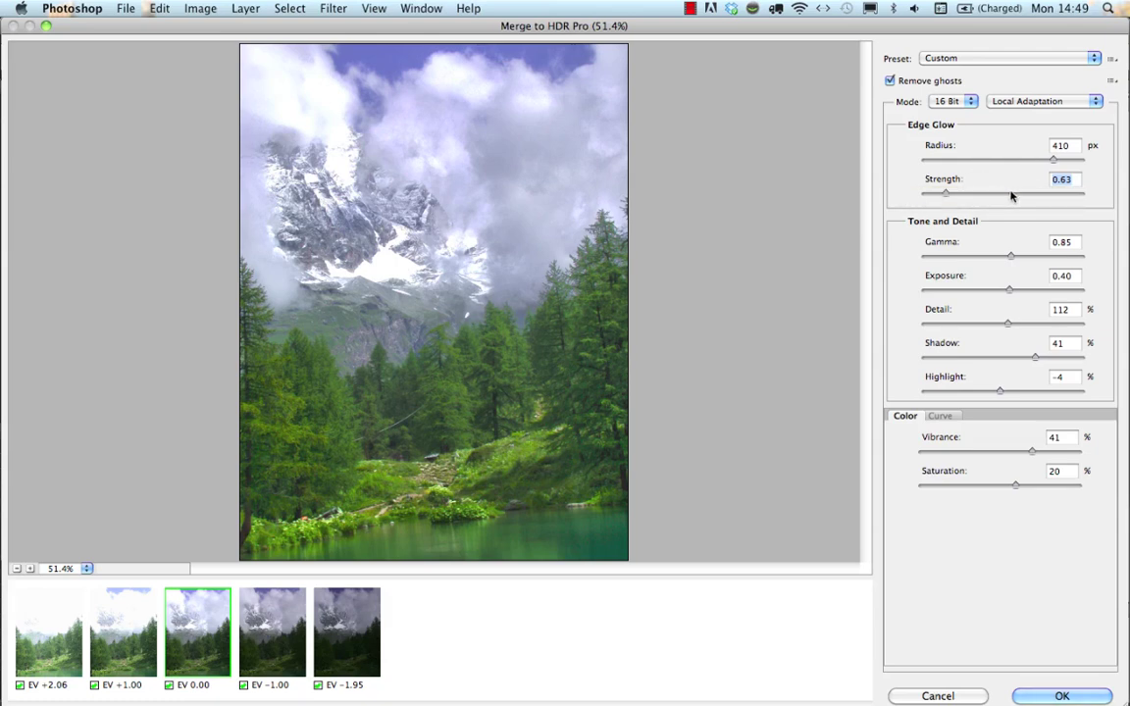
- Adjust Edge Glow Strength to 1.87, keeping Radius at 410 px
click(1012, 193)
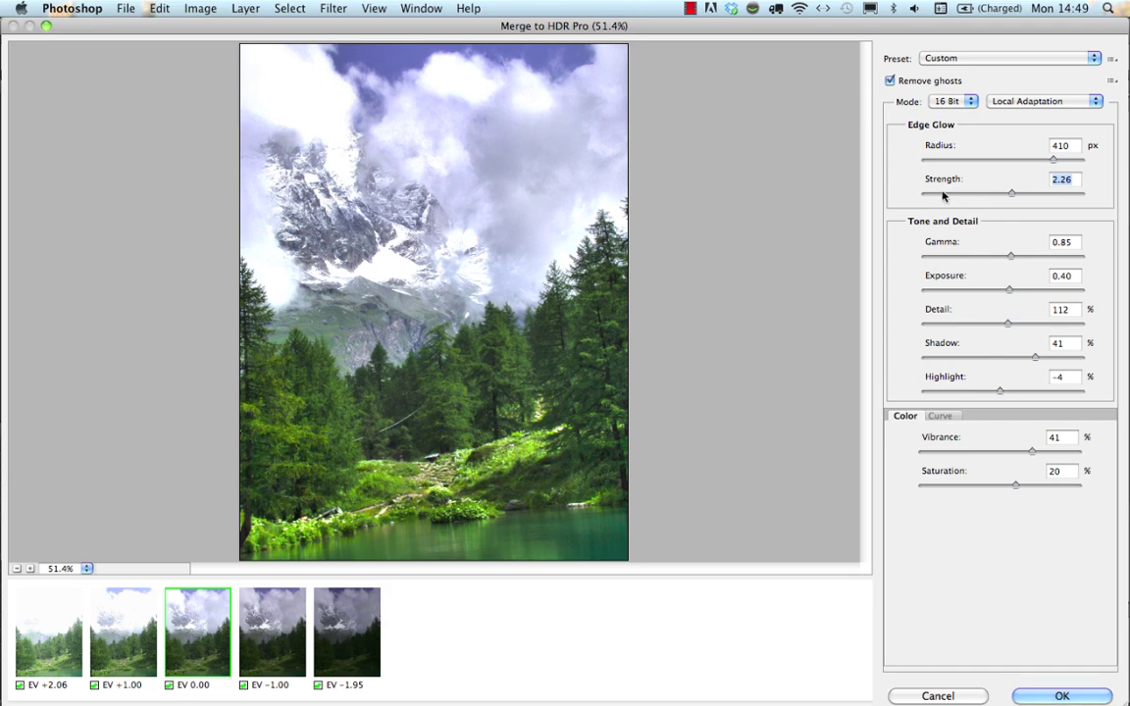
mouse_move(947, 195)
mouse_down()
mouse_move(926, 193)
mouse_move(946, 195)
mouse_up()
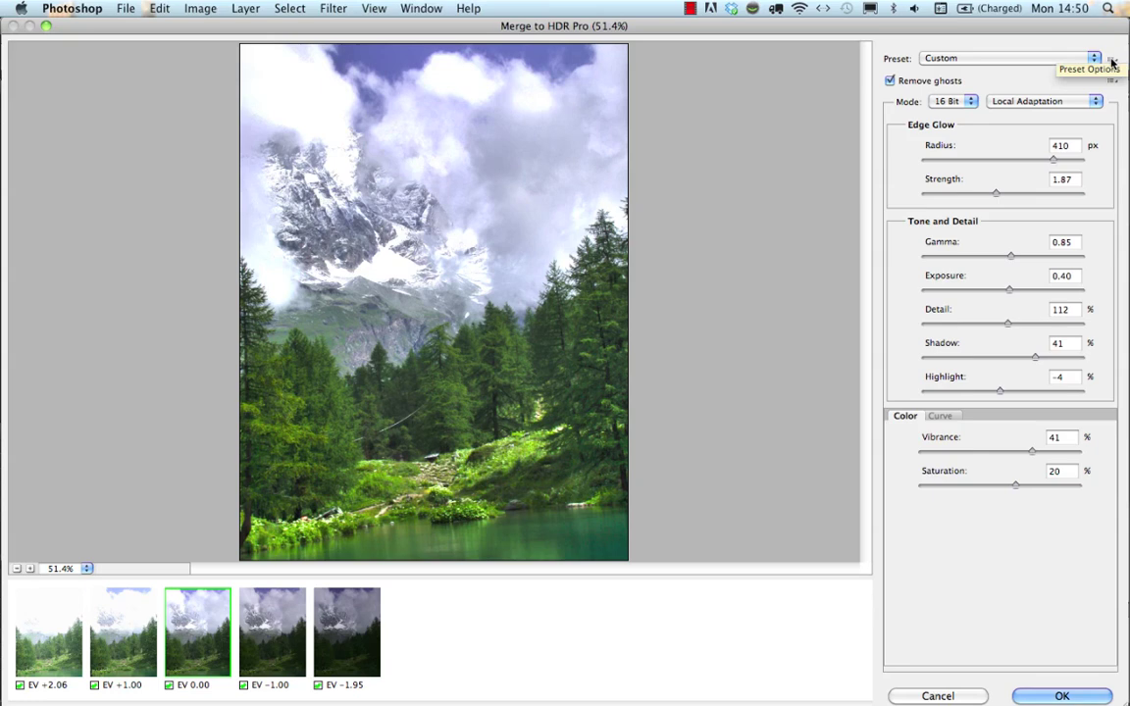
- Save the current toning settings as the preset 'mountains' (mountains.hdt)
click(1113, 62)
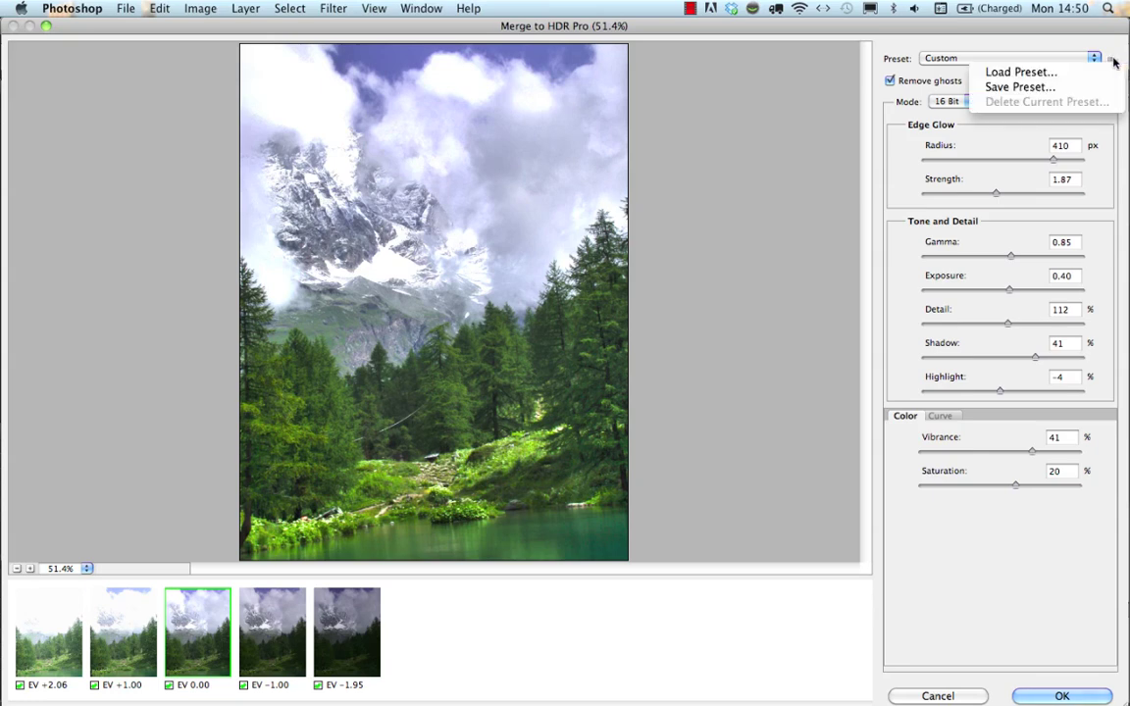
click(1032, 87)
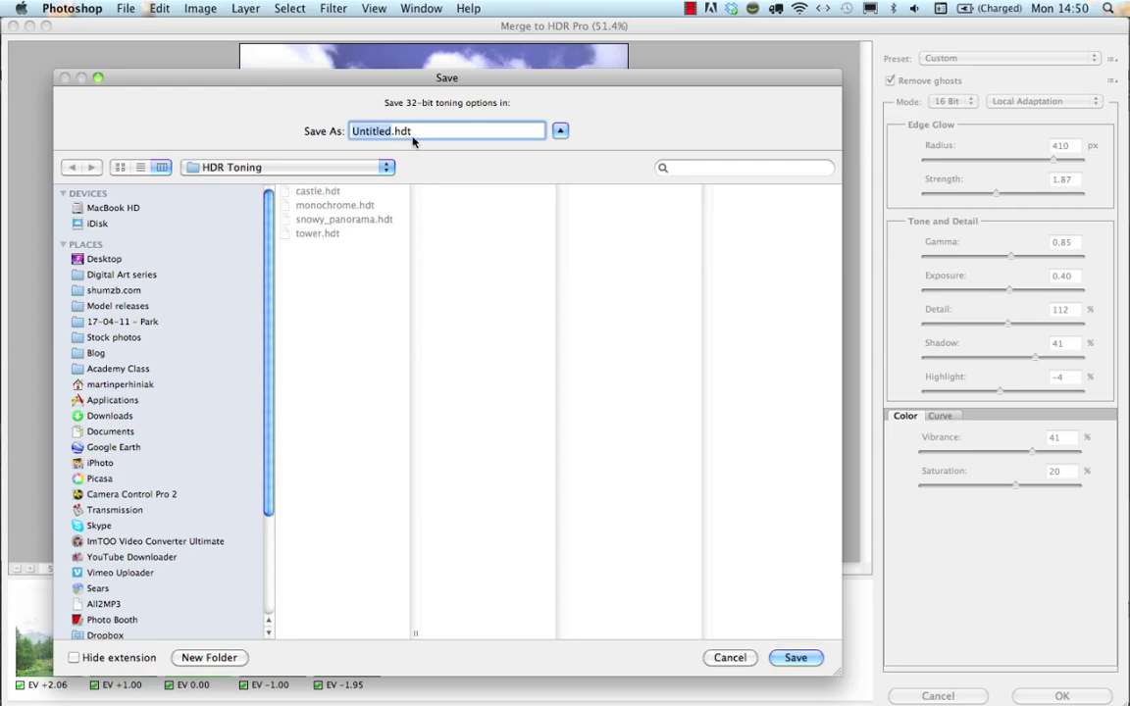
text(mountains)
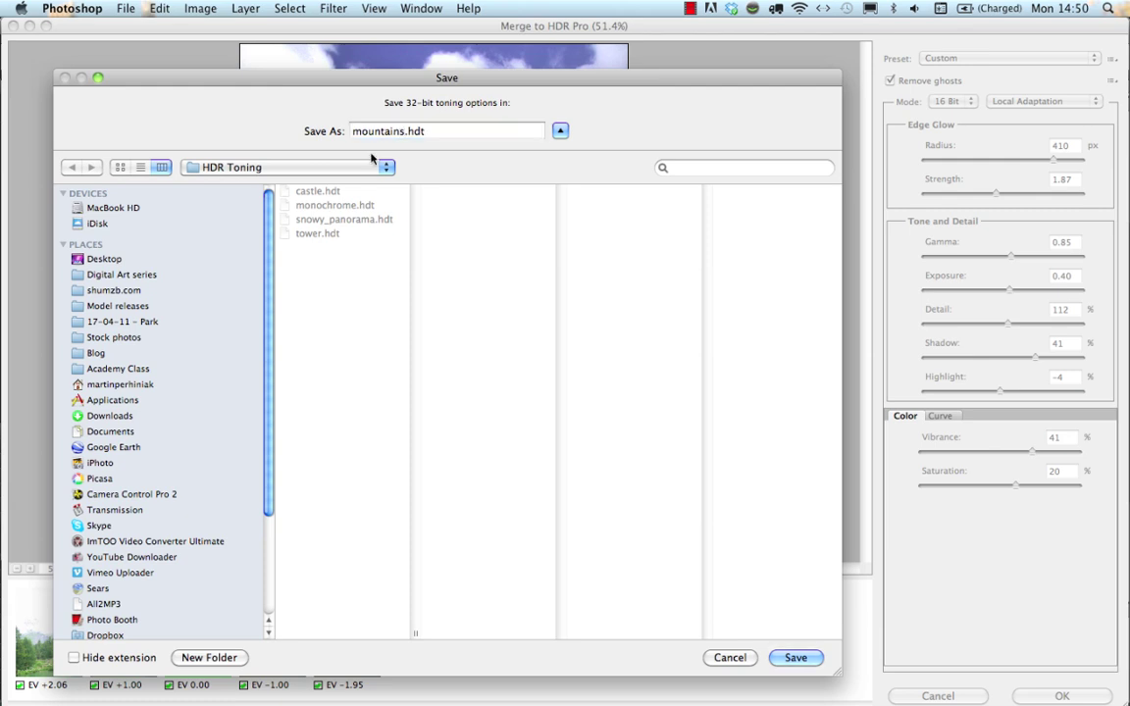
key(Return)
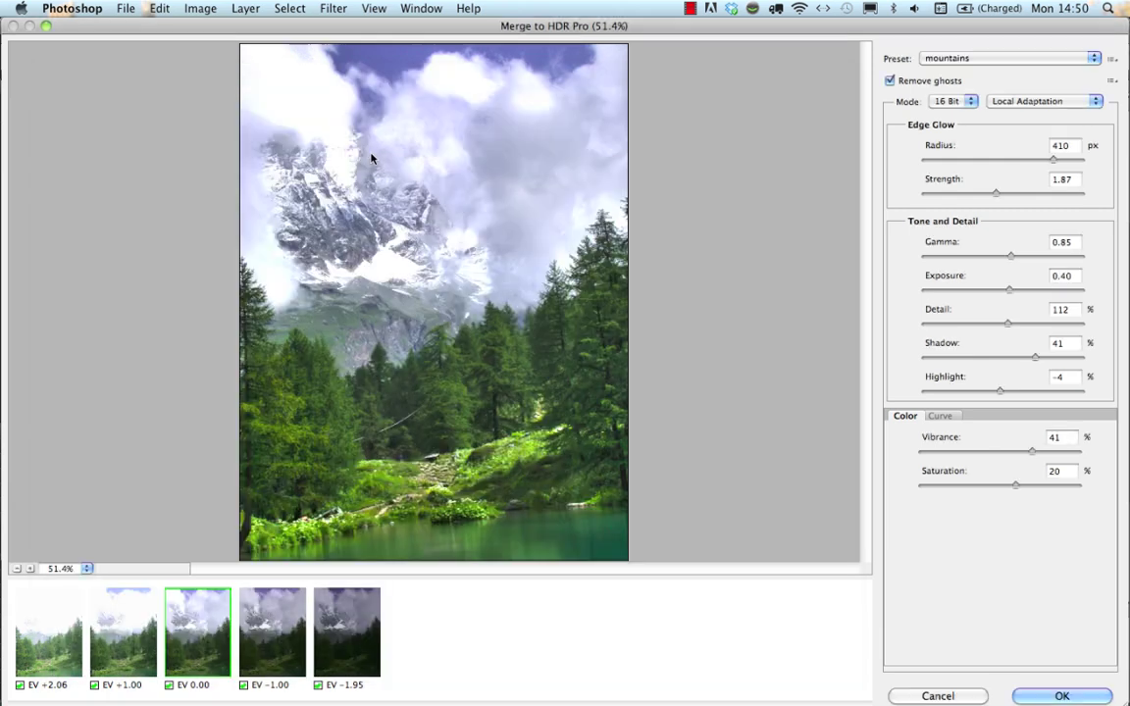
- Preview Surrealistic Low Contrast, switch back to mountains, and create the merged Untitled_HDR2 document
click(937, 59)
mouse_move(966, 12)
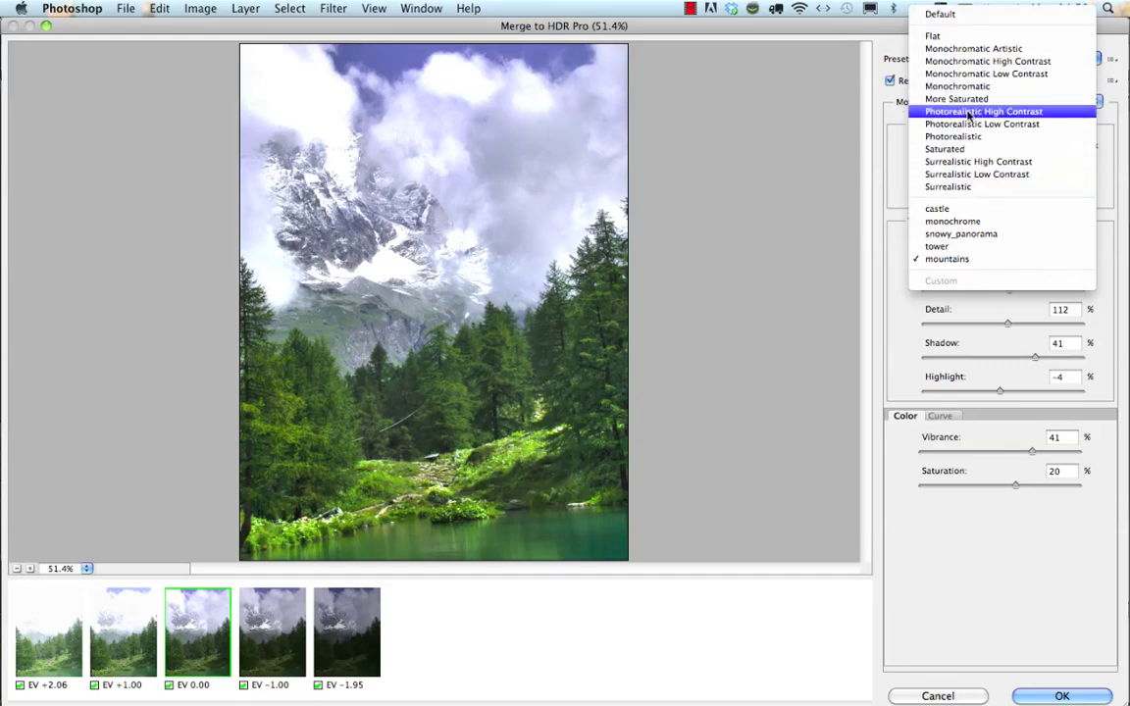
click(978, 175)
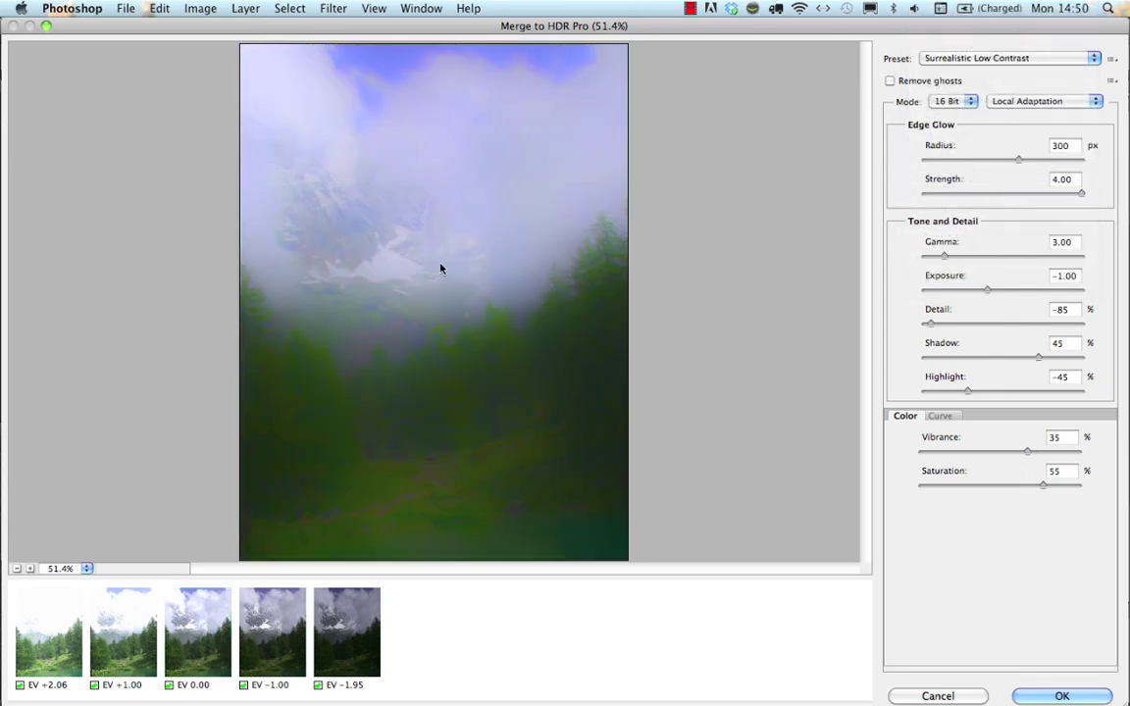
click(990, 61)
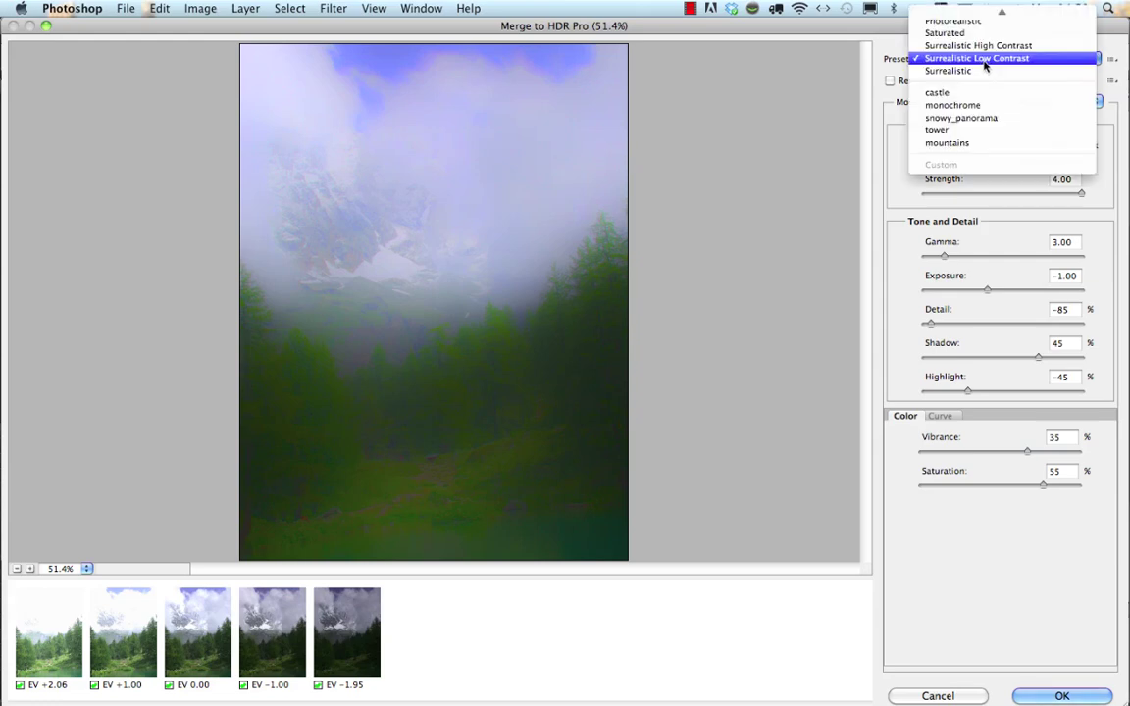
click(967, 144)
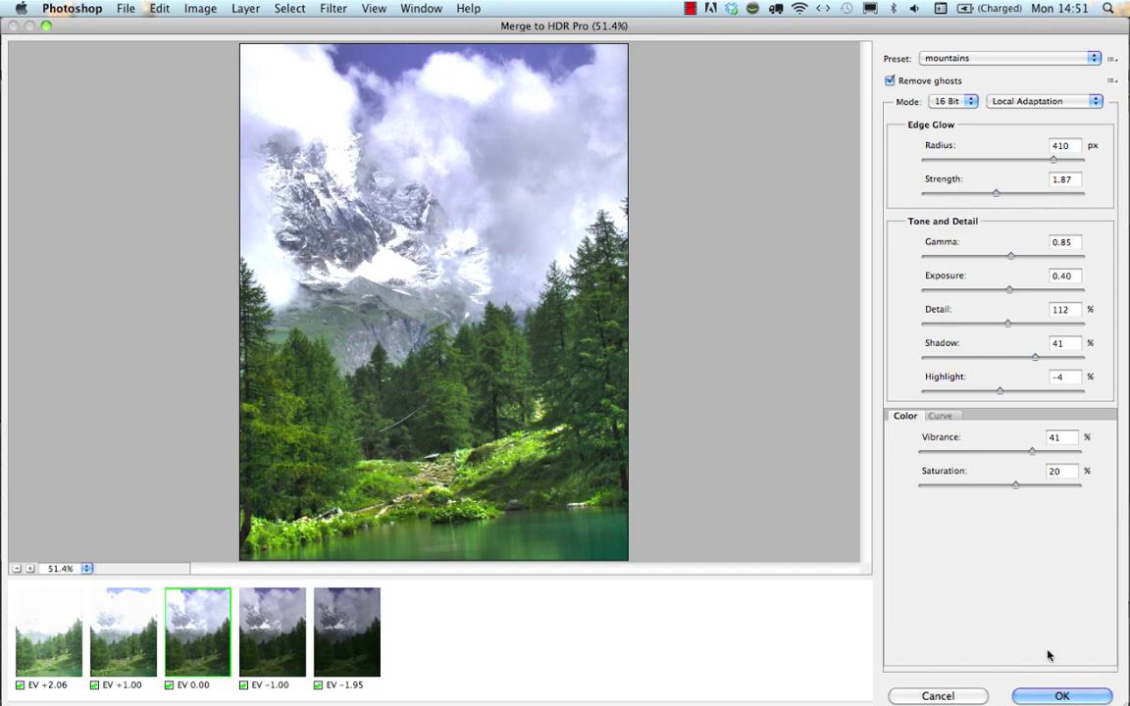
click(1061, 696)
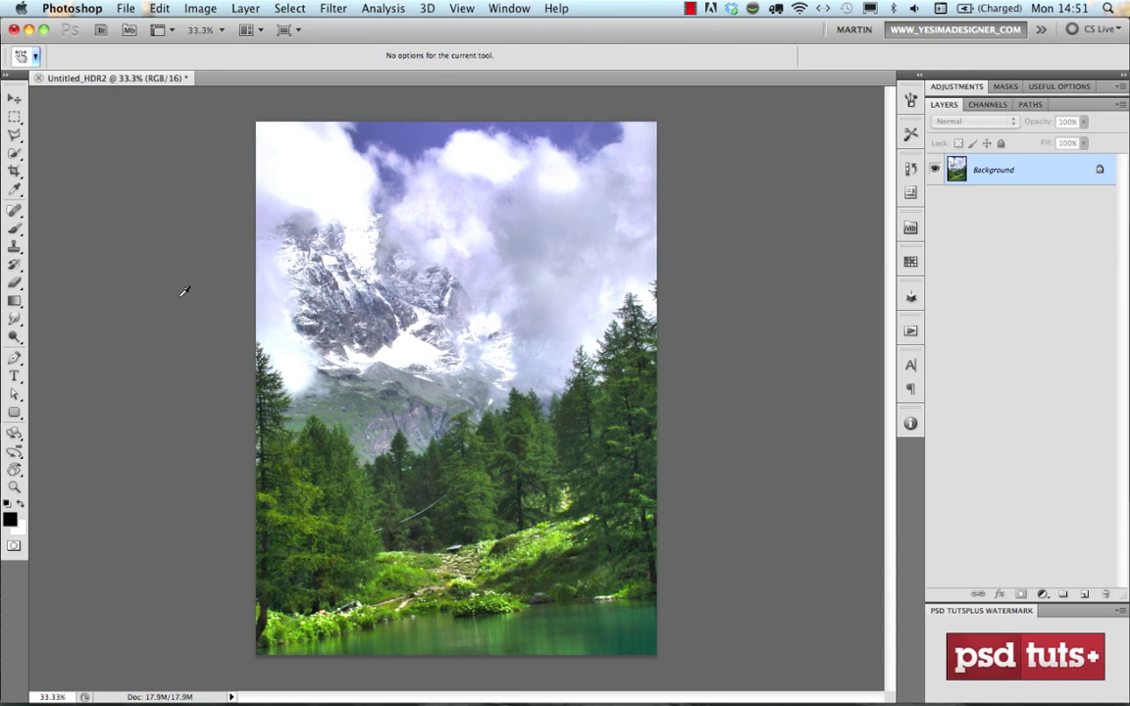
- Browse the Image > Adjustments commands and close the menu without choosing one
click(196, 10)
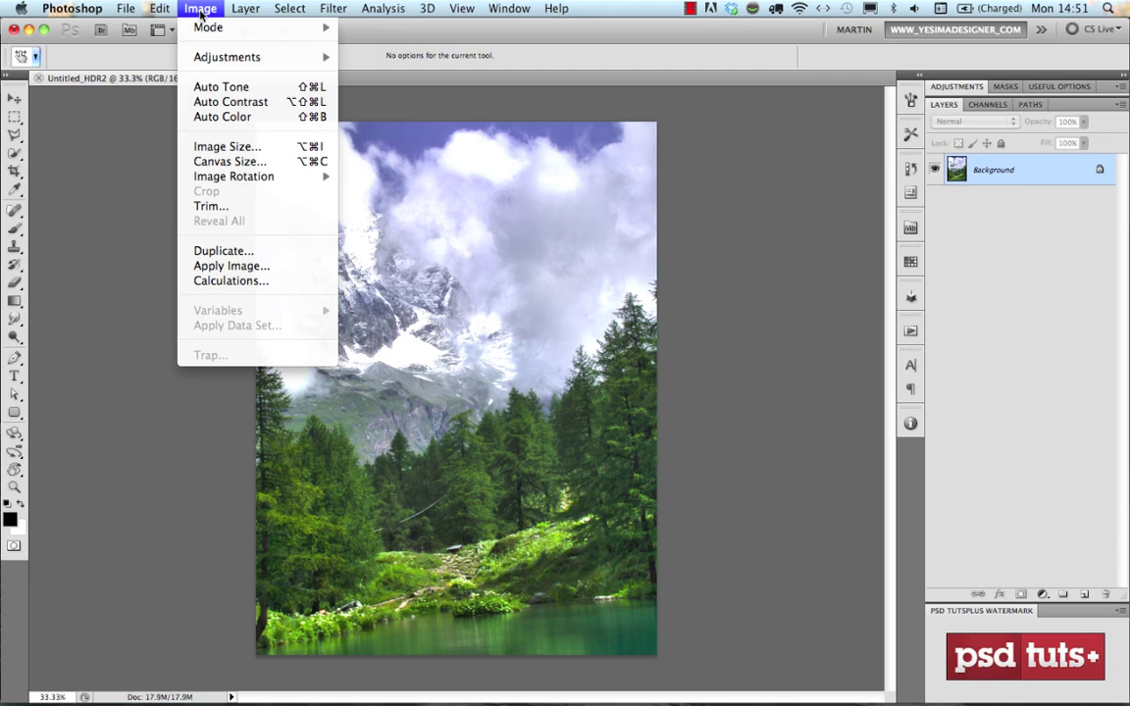
mouse_move(250, 61)
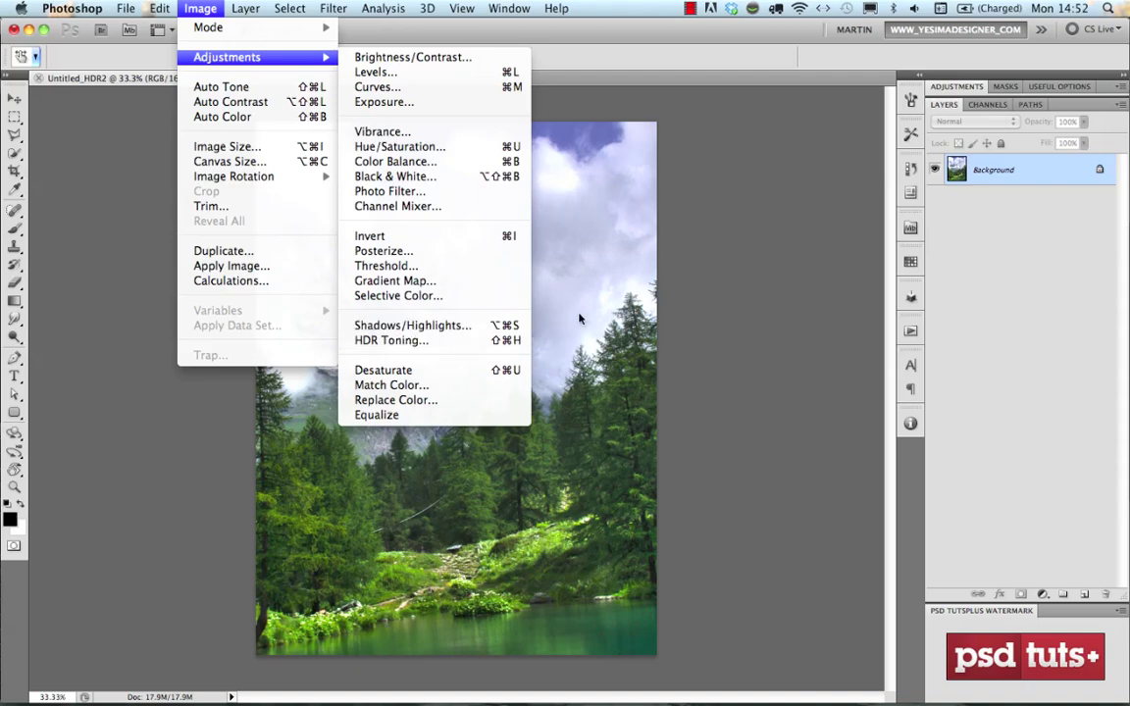
click(626, 252)
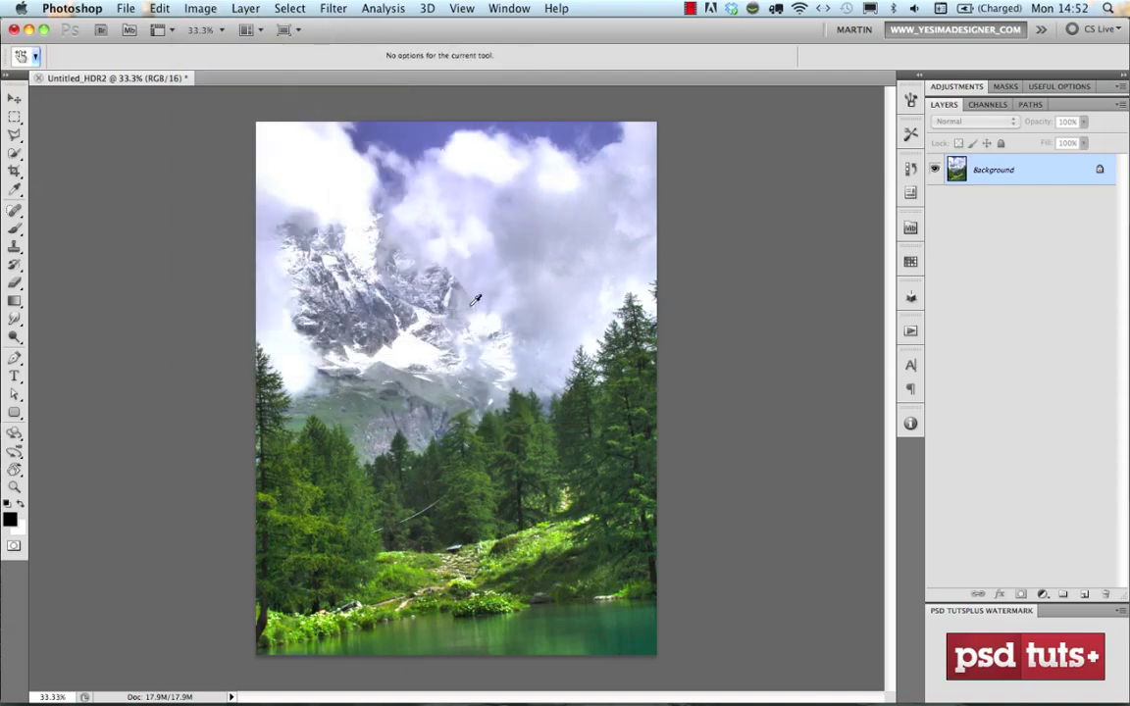
- Open 5_hdr_2_castle.jpg from Adobe Bridge in Photoshop as a second document
key(super+Tab)
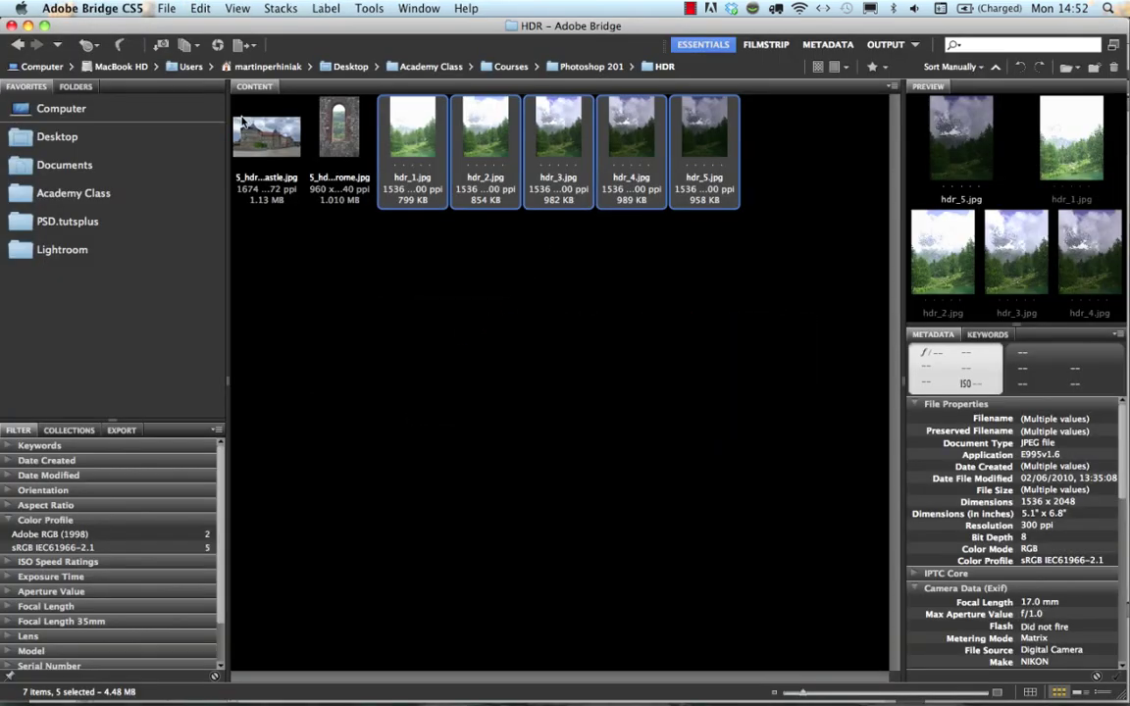
click(267, 133)
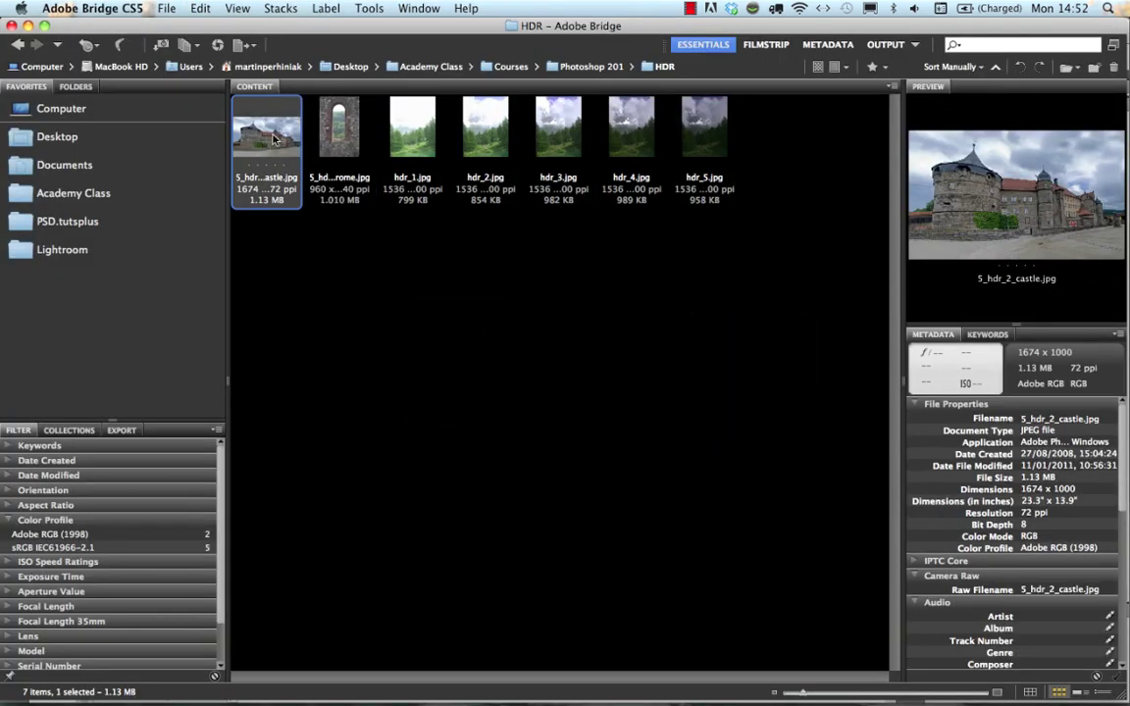
double_click(272, 143)
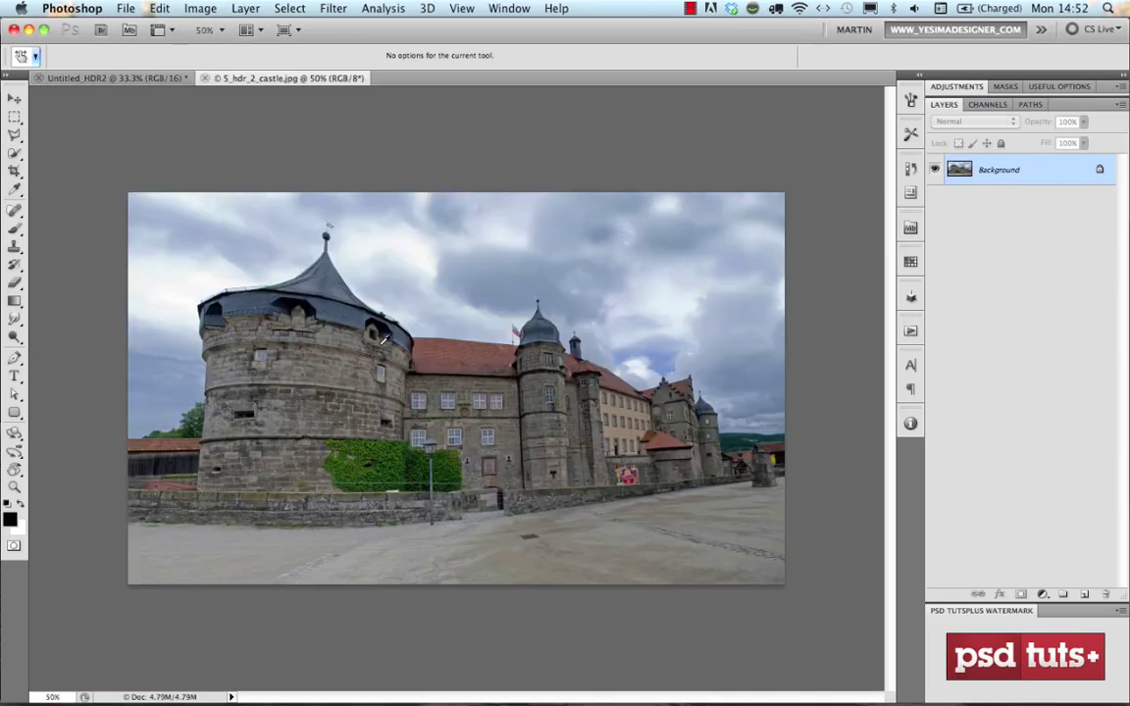
- Apply HDR Toning with the saved 'castle' preset (Radius 271 px, Detail +222%) after comparing the preview
key(super+0)
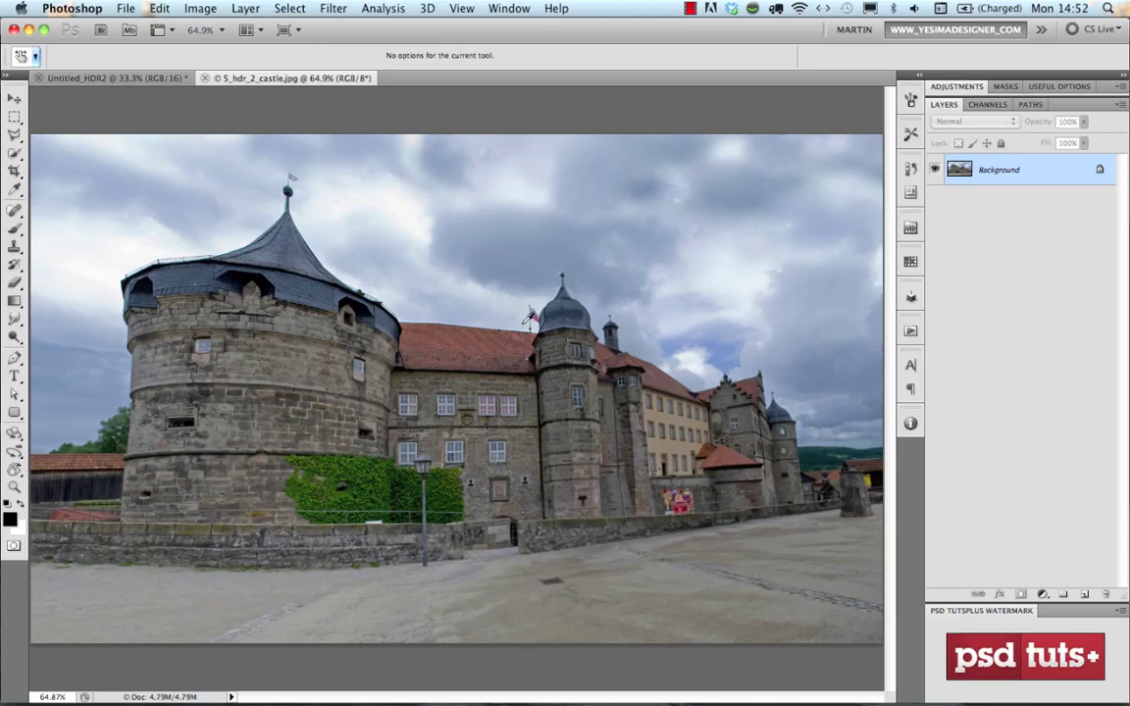
click(199, 8)
mouse_move(198, 56)
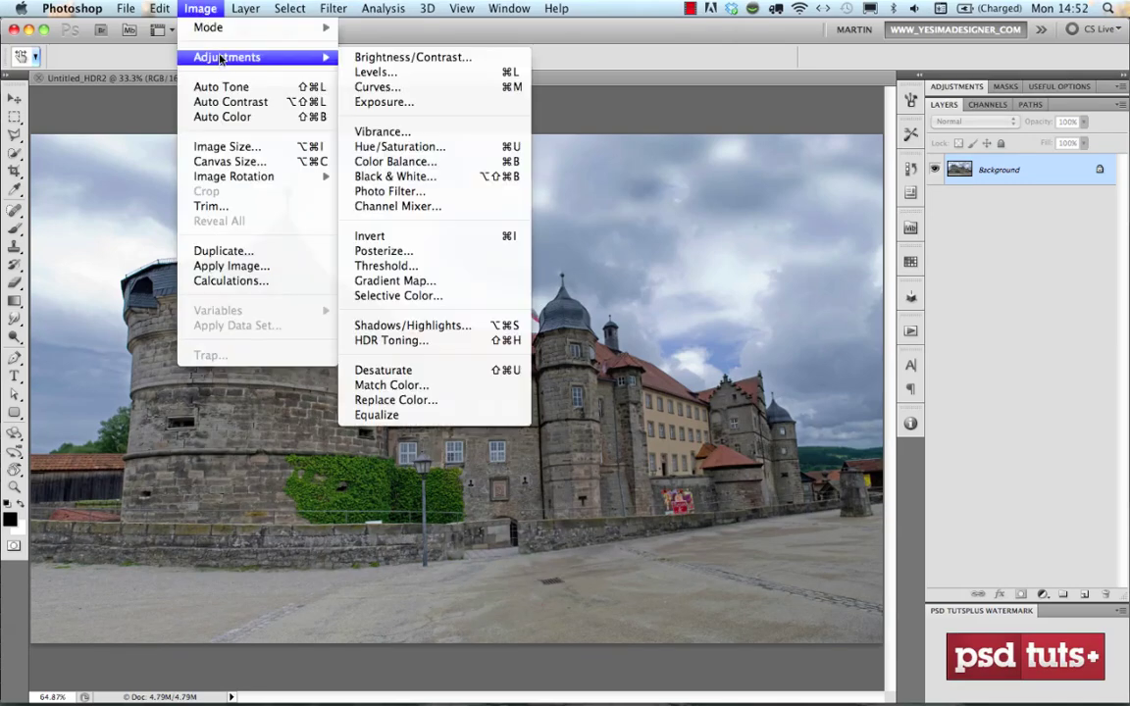
click(422, 341)
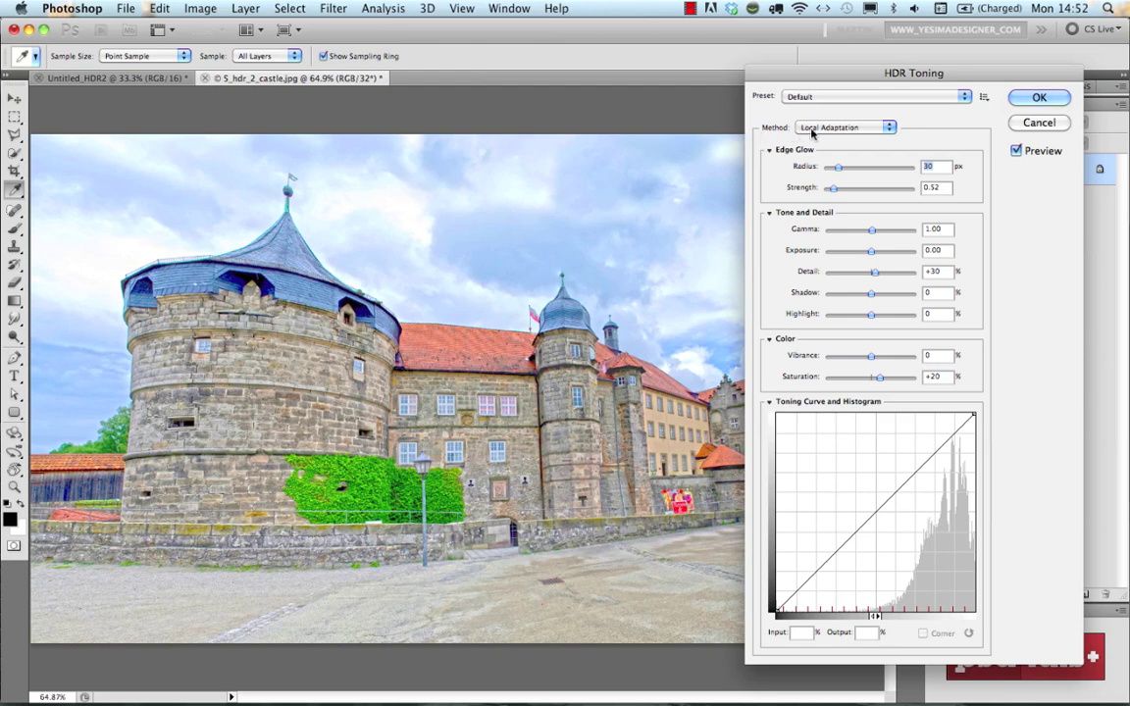
click(862, 97)
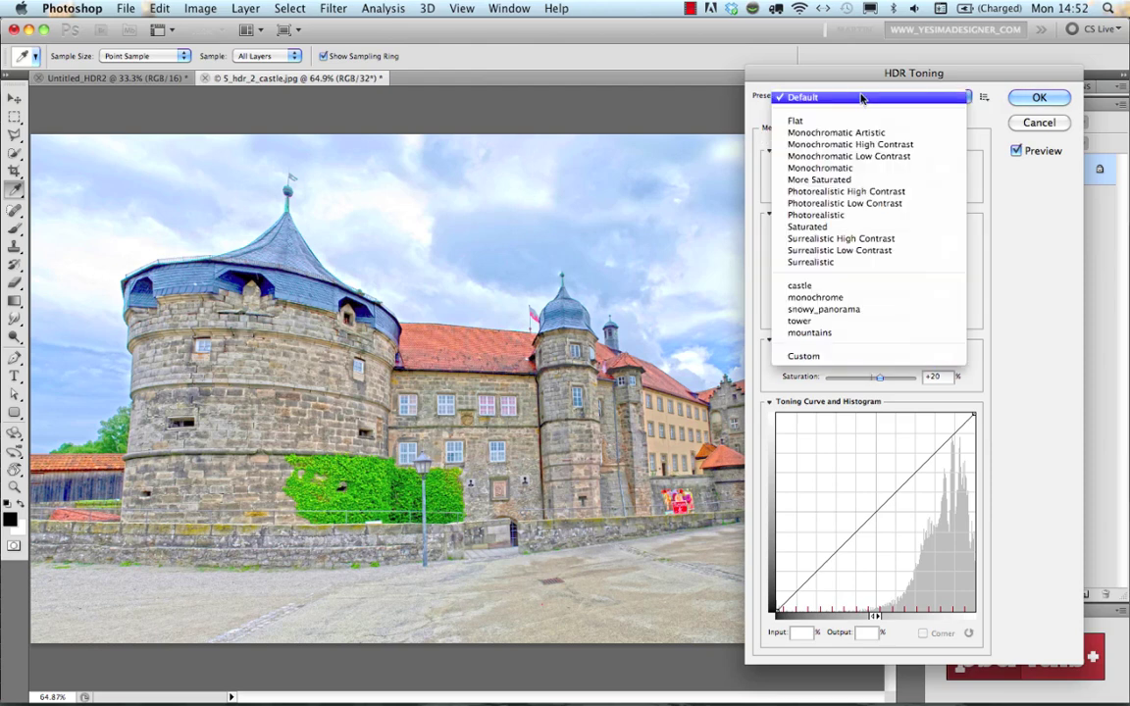
click(820, 288)
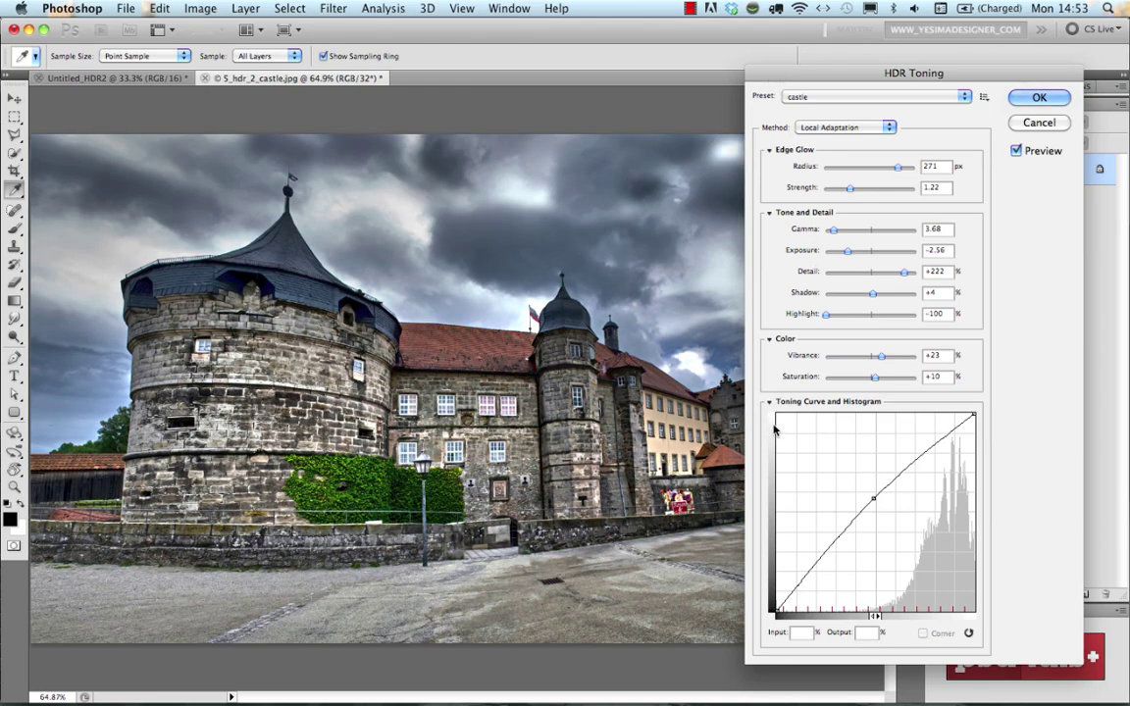
click(1016, 151)
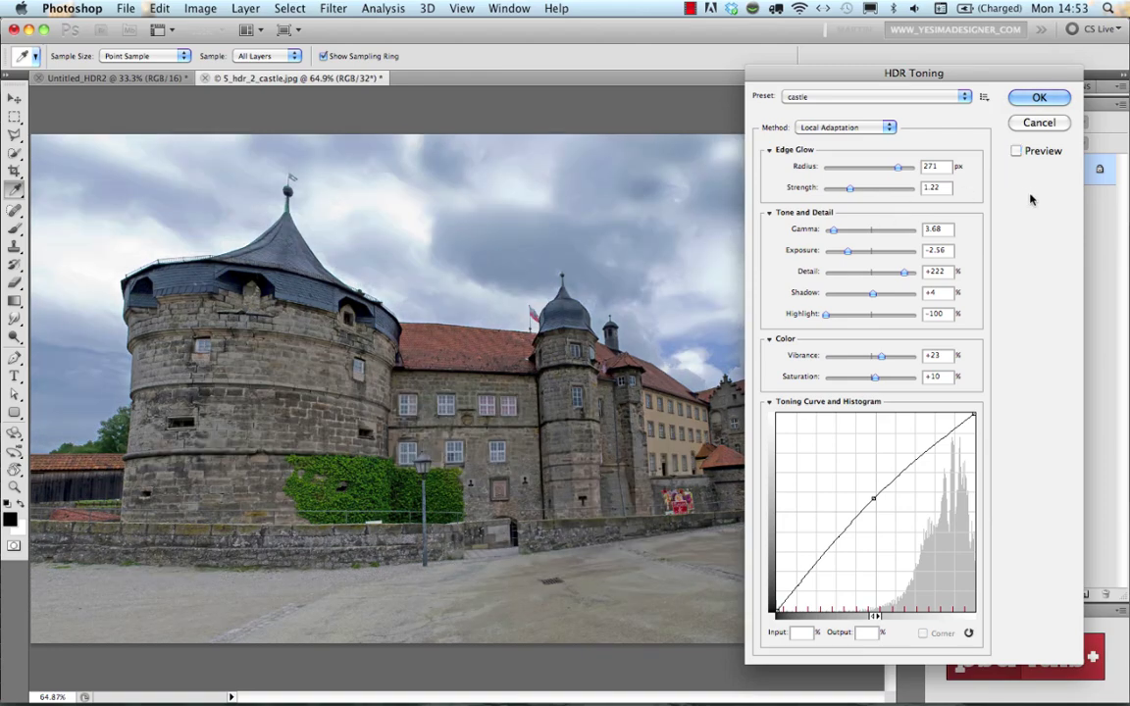
key(p)
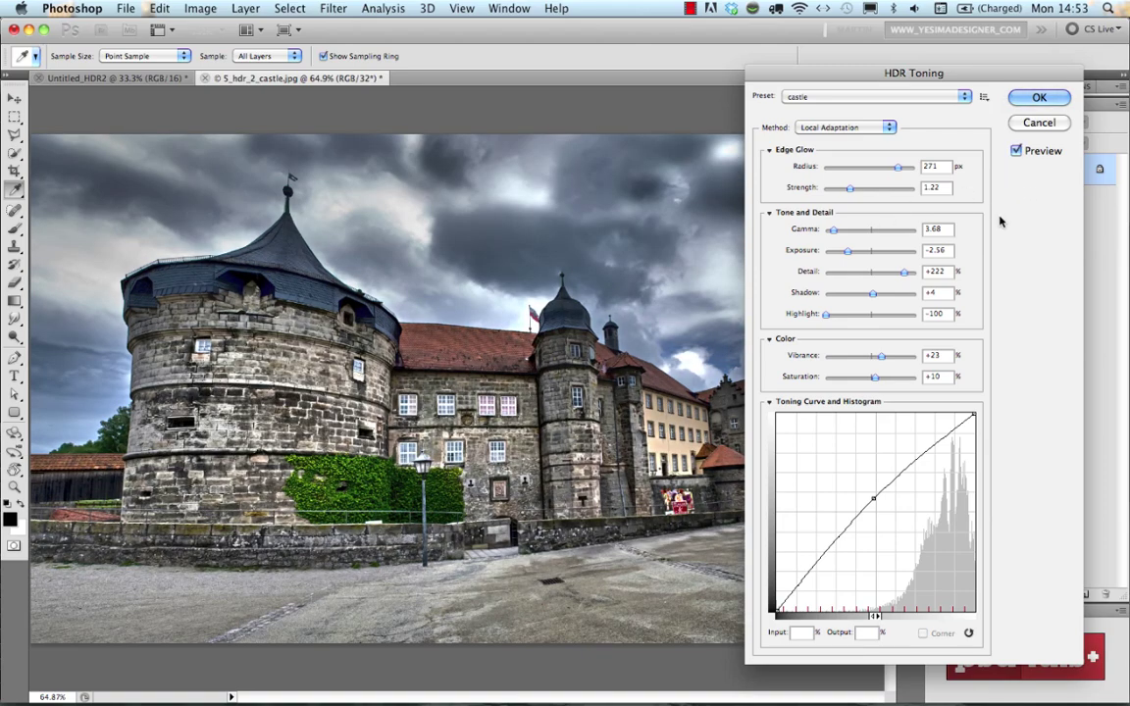
key(Return)
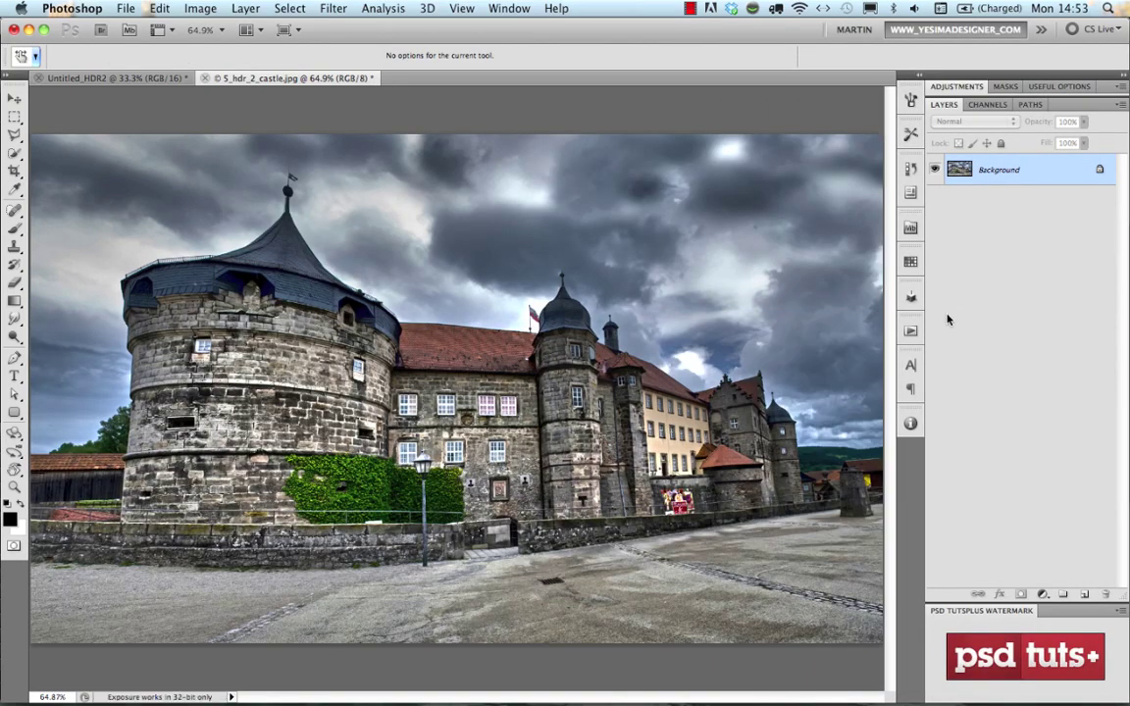
key(super+z)
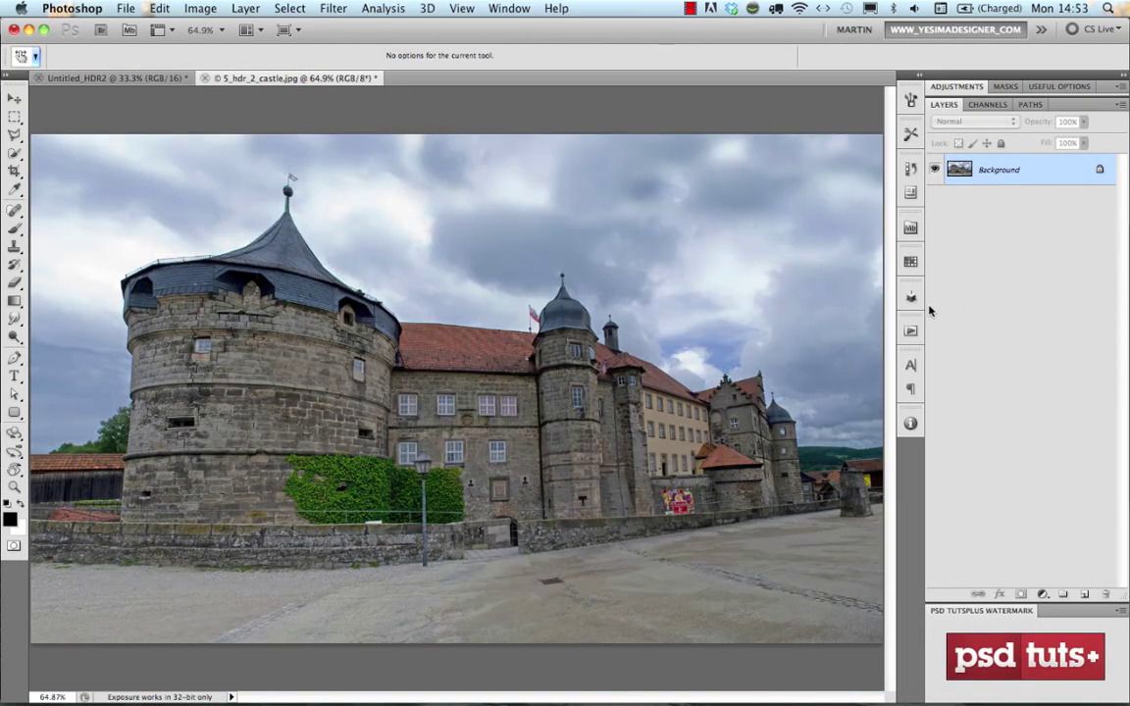
key(super+z)
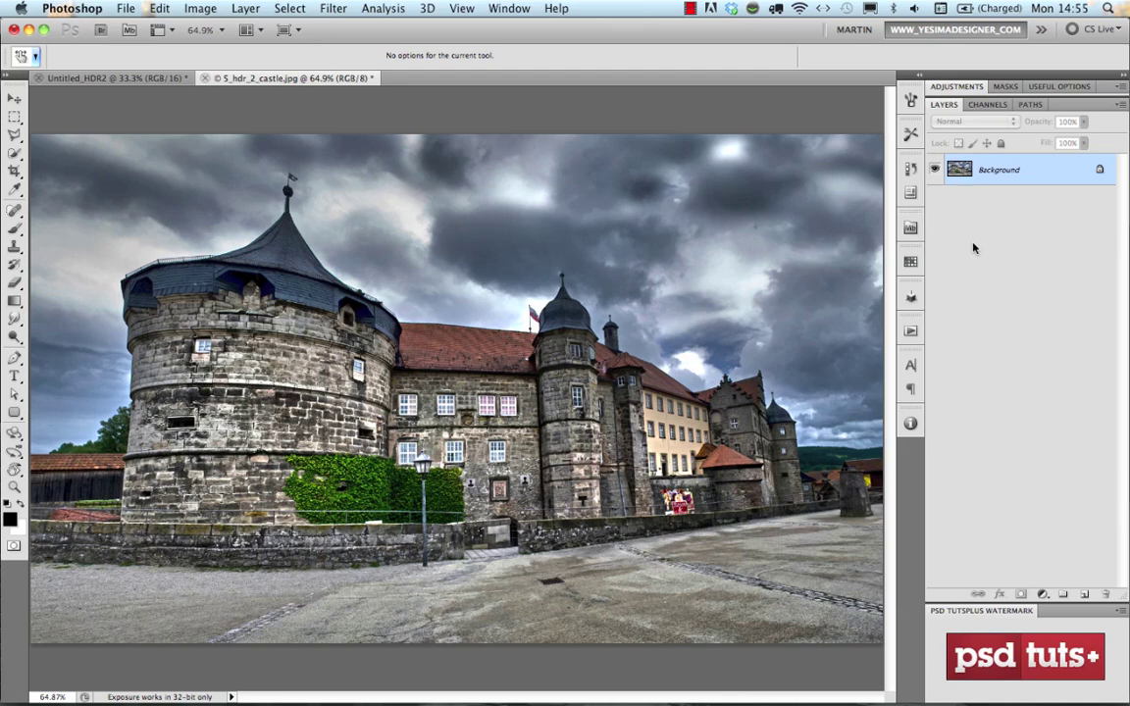
- Compare the original untoned state with the HDR-toned state in the History panel
click(911, 170)
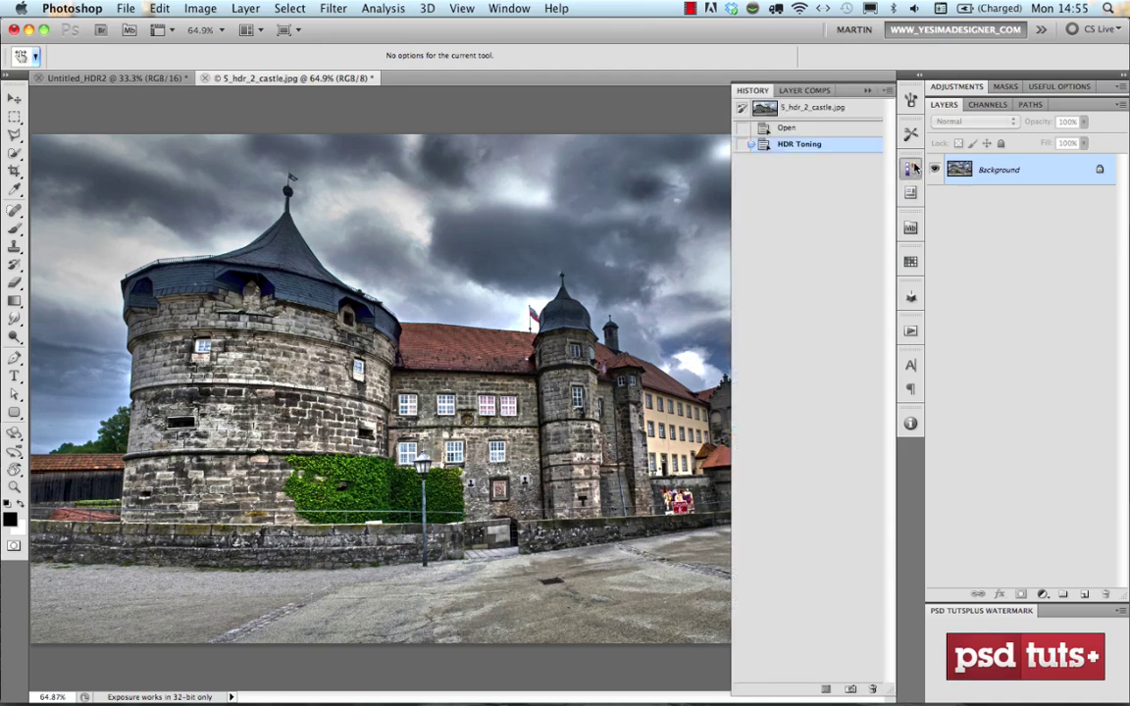
click(805, 109)
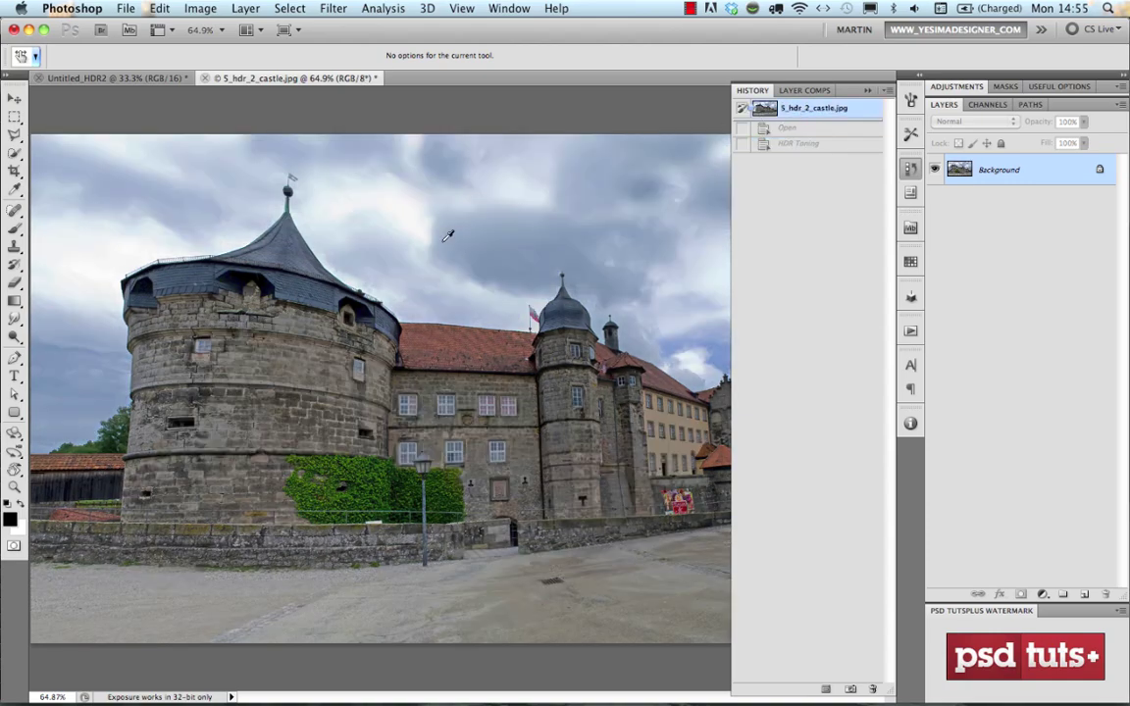
key(super+z)
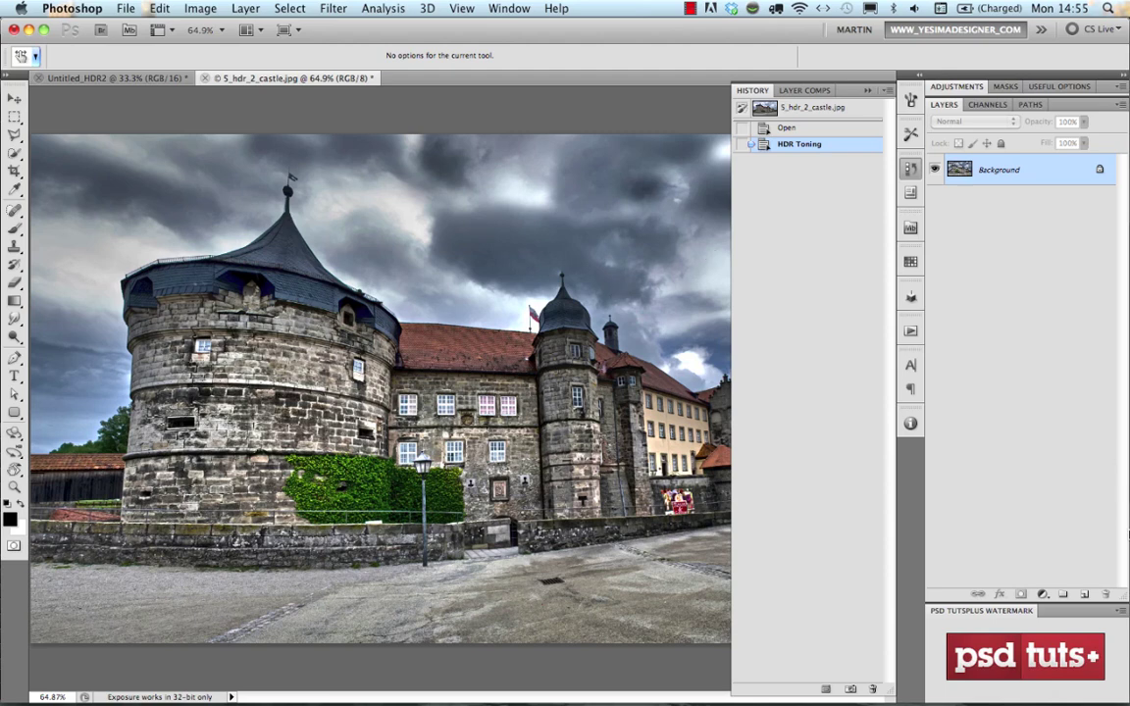
- Add an empty Layer 1 and set the original file snapshot as the history source
click(1084, 595)
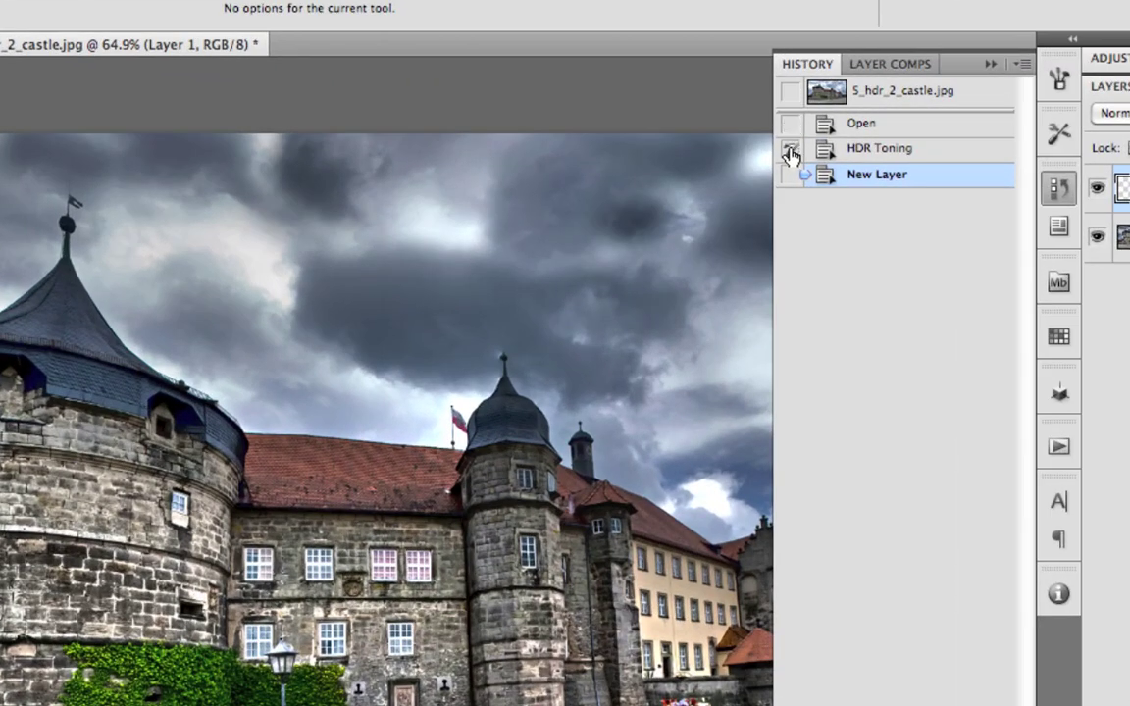
click(791, 174)
click(791, 94)
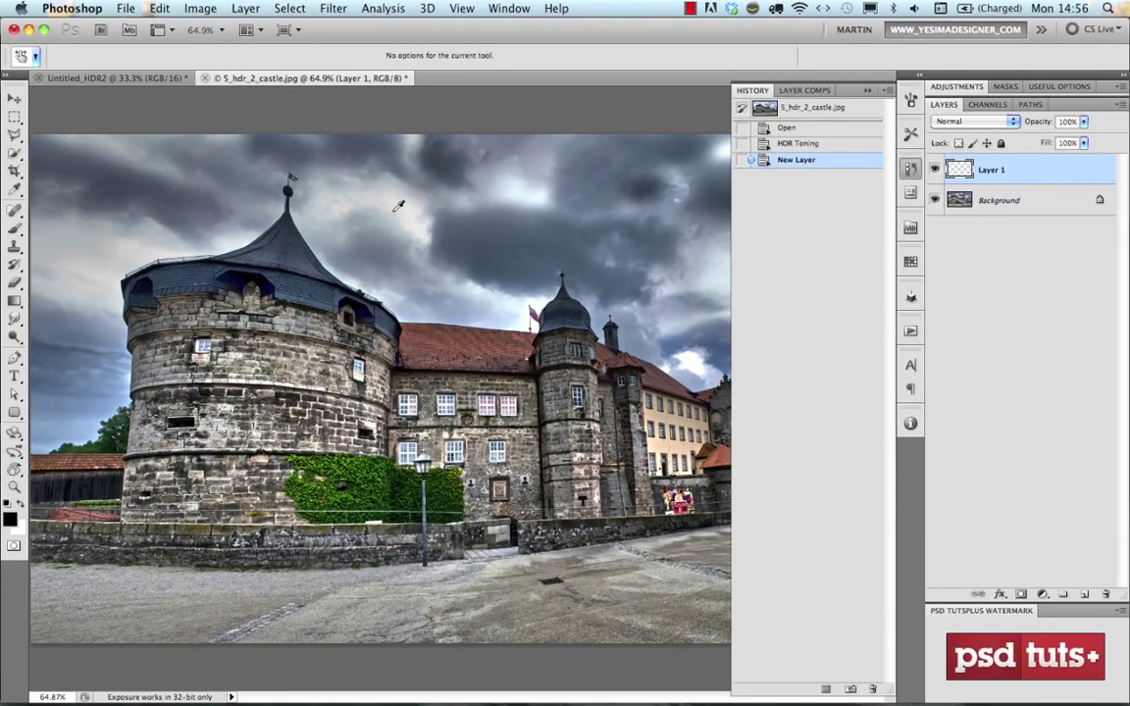
- Fill Layer 1 with History as the contents, restoring the untoned castle photo
click(160, 9)
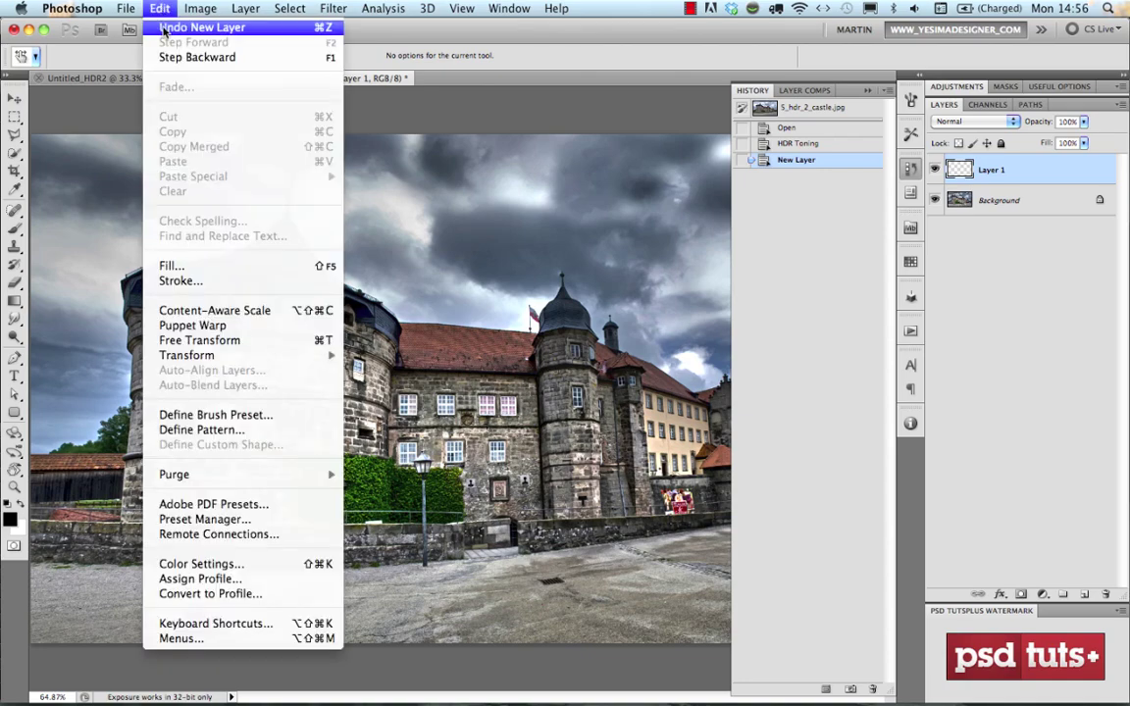
click(252, 266)
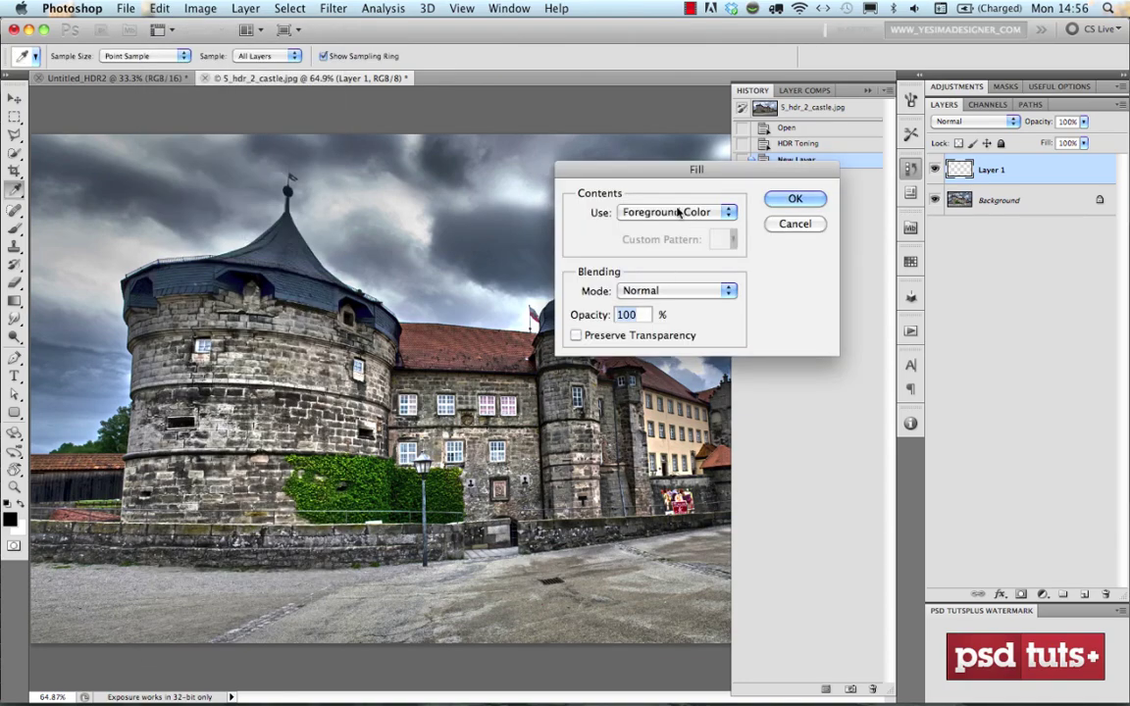
click(648, 213)
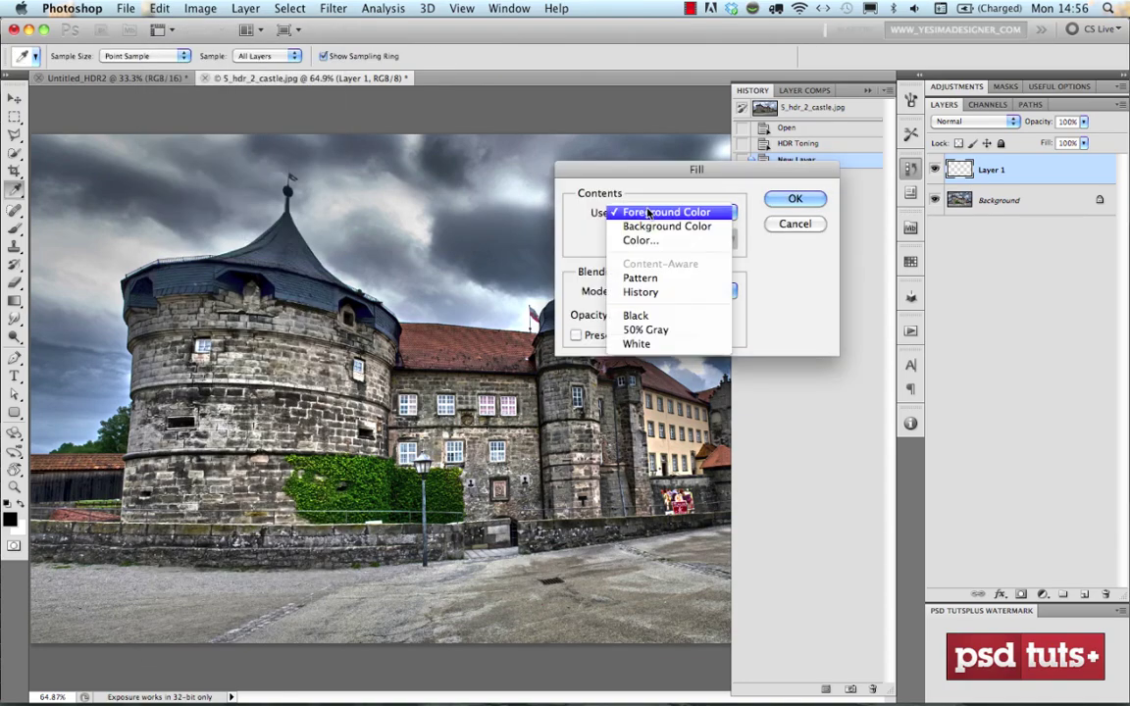
click(661, 292)
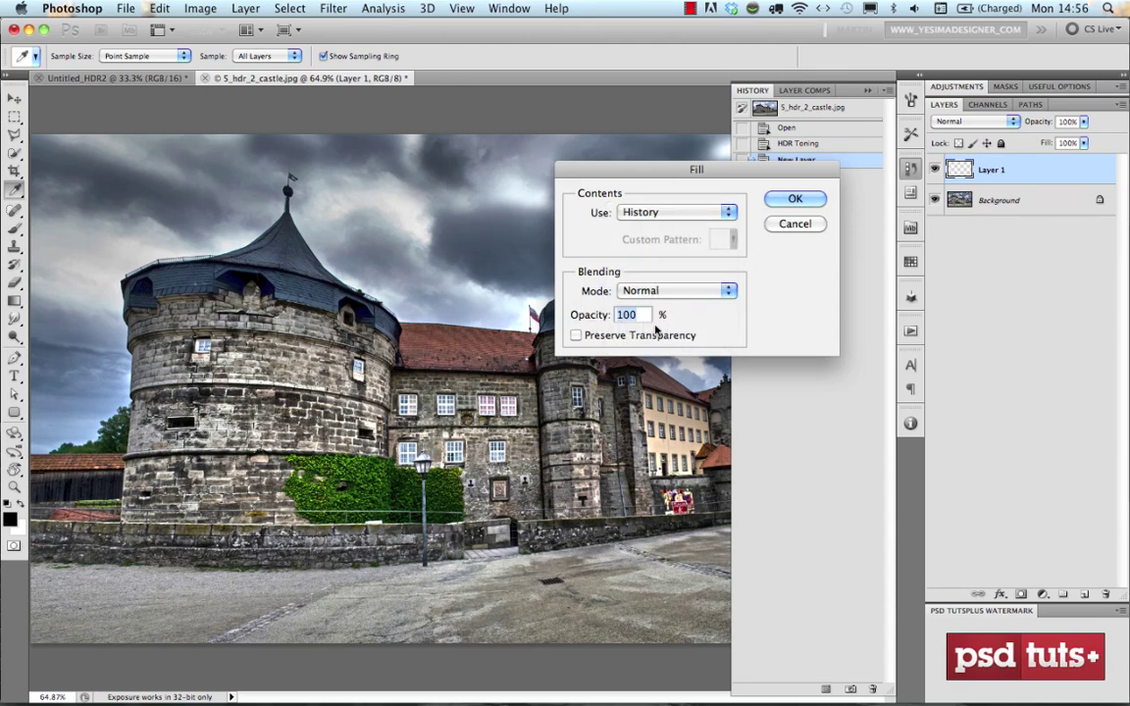
click(795, 199)
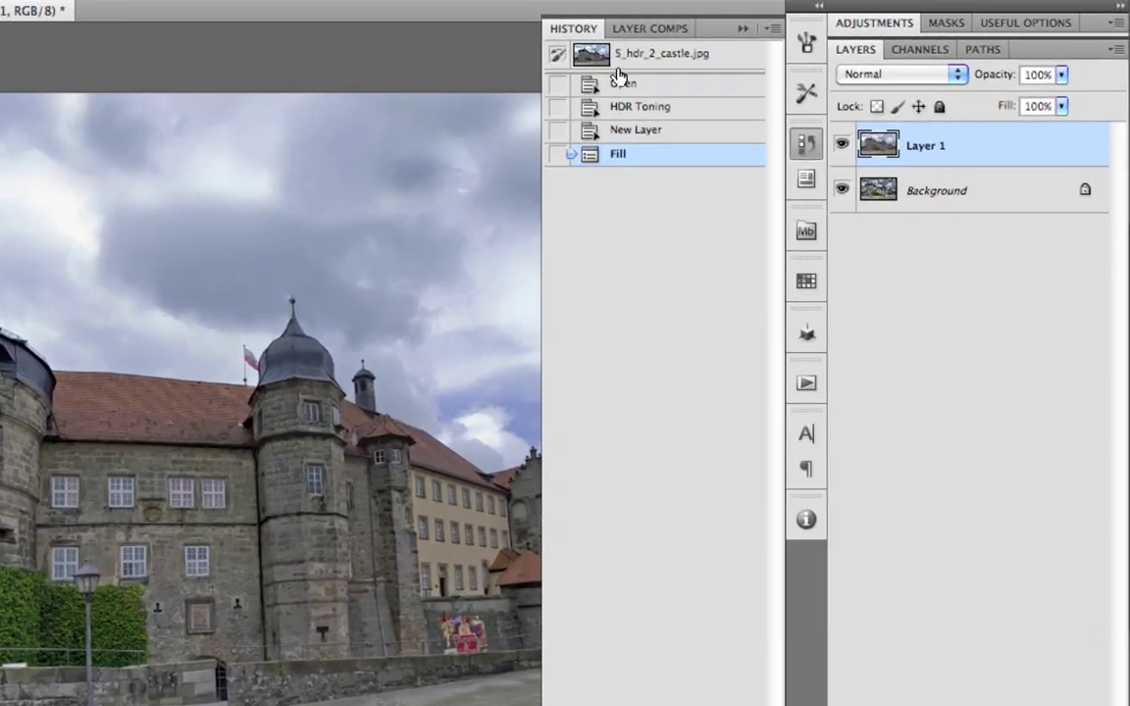
- Rename Layer 1 to 'original'
click(807, 144)
double_click(922, 146)
text(original)
key(Return)
- Rename the Background layer to 'HDR' and move it above 'original'
double_click(940, 192)
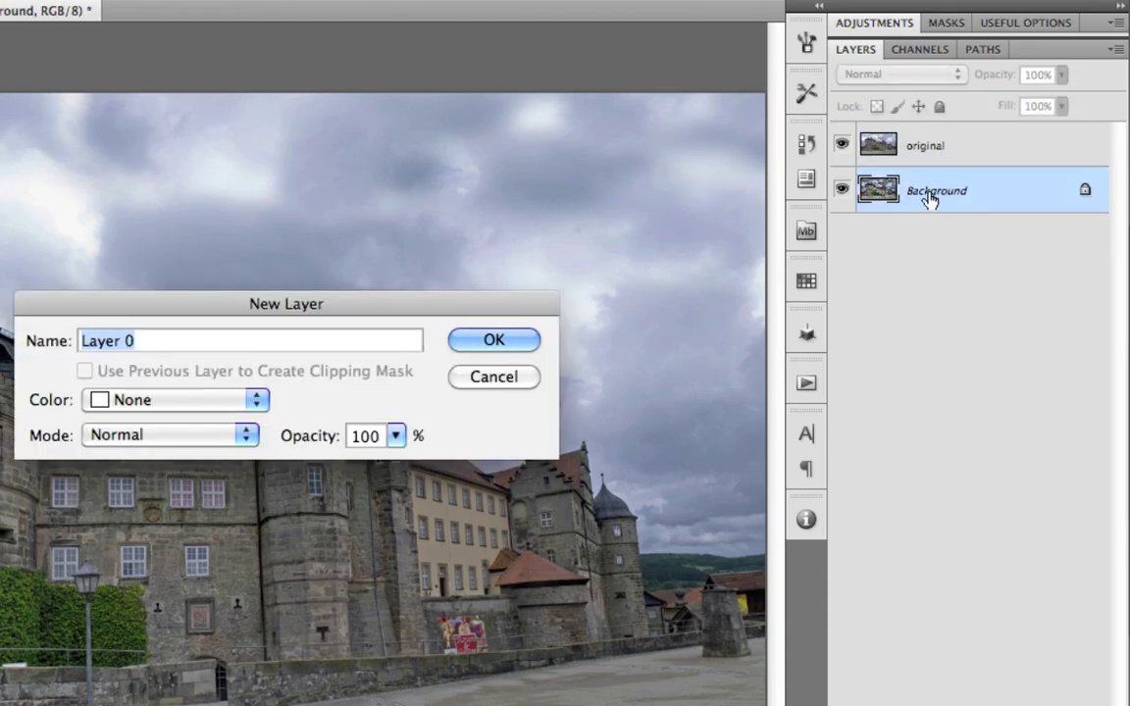
text(HDR)
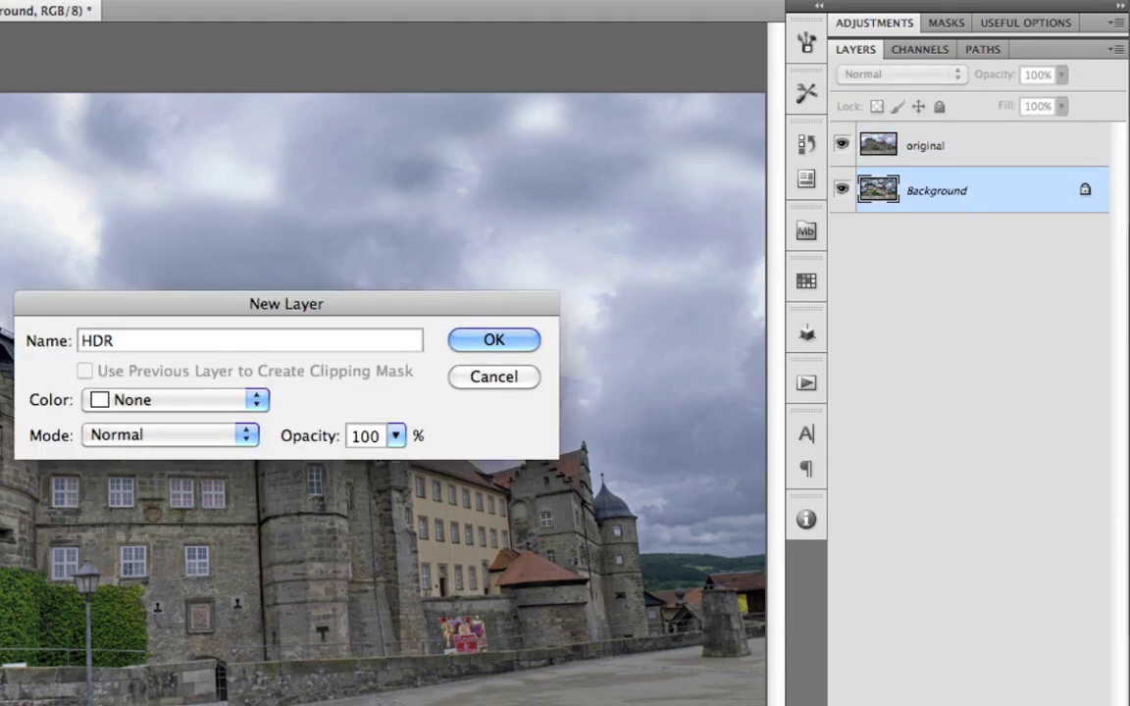
key(Return)
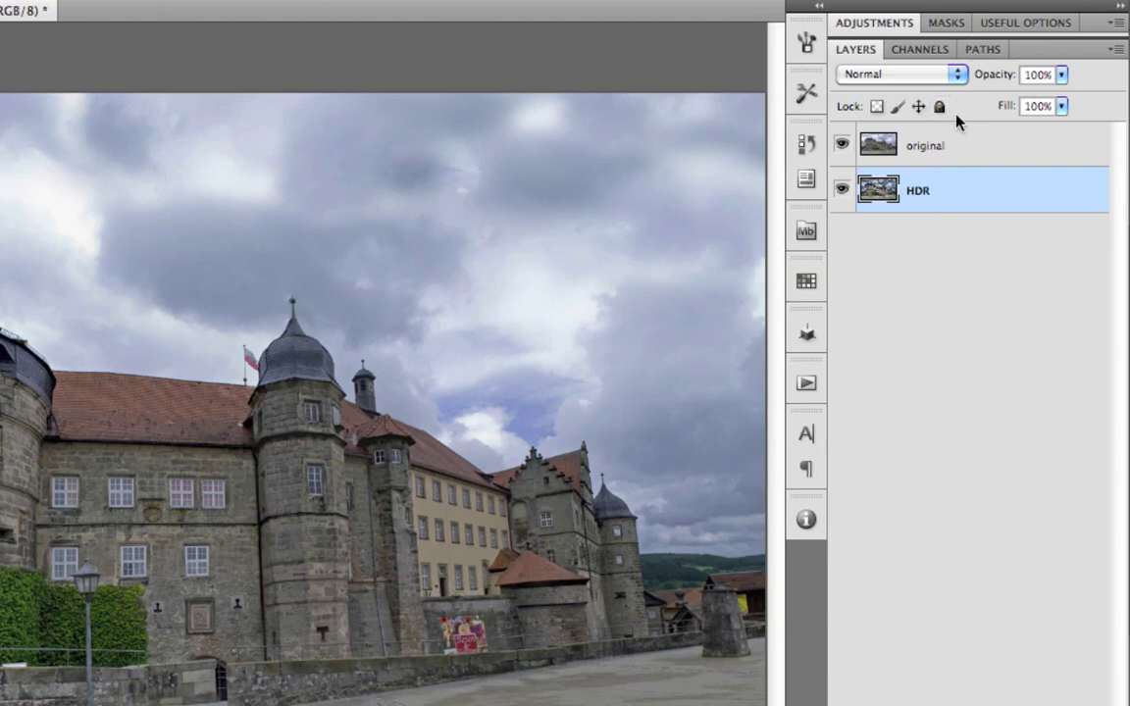
drag(959, 194, 954, 140)
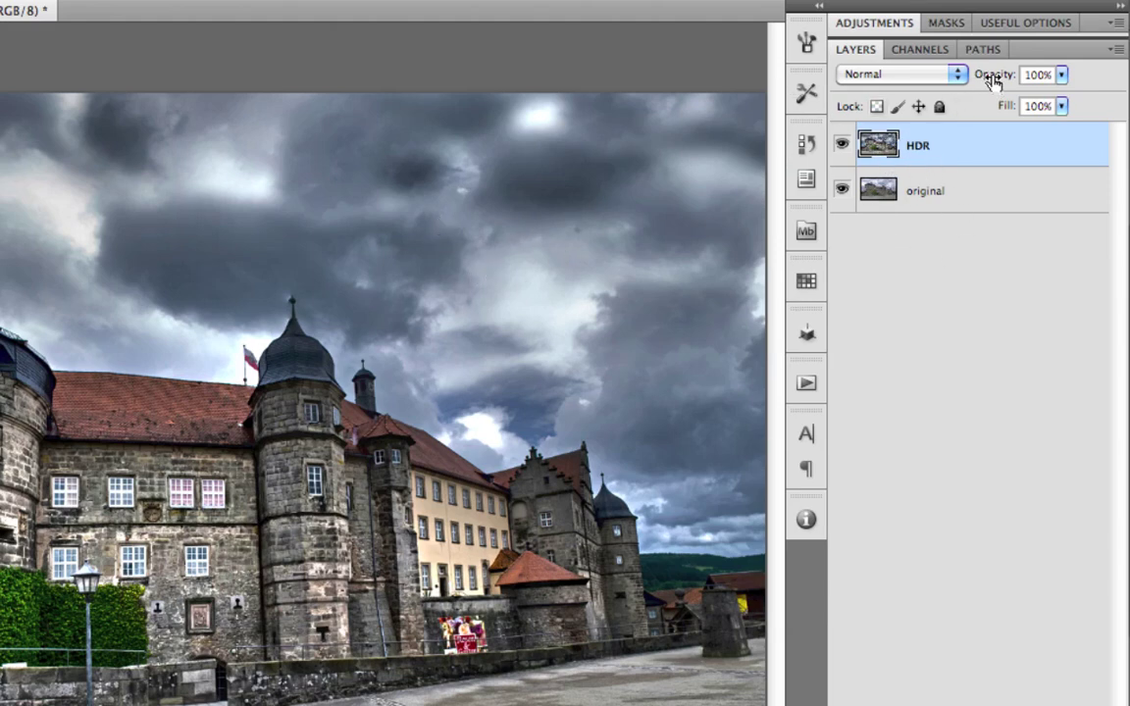
- Scrub the HDR layer's opacity down and back up to settle at 62%
drag(996, 79, 957, 74)
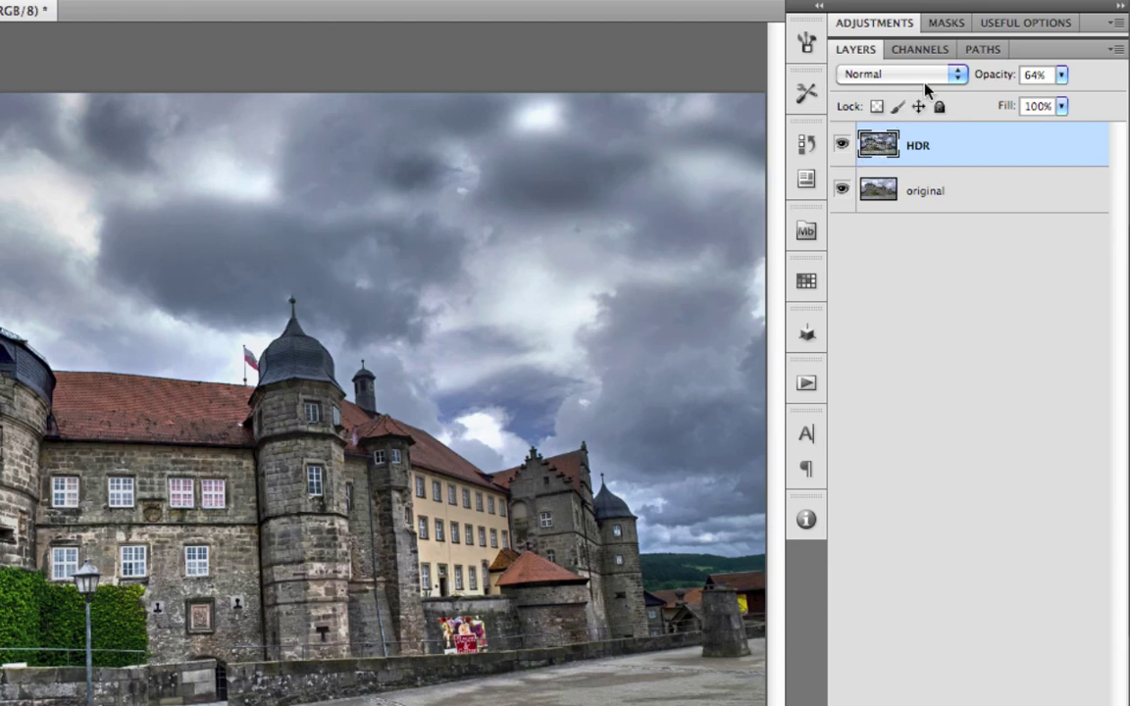
mouse_move(1003, 81)
mouse_down()
mouse_move(957, 78)
mouse_move(991, 78)
mouse_up()
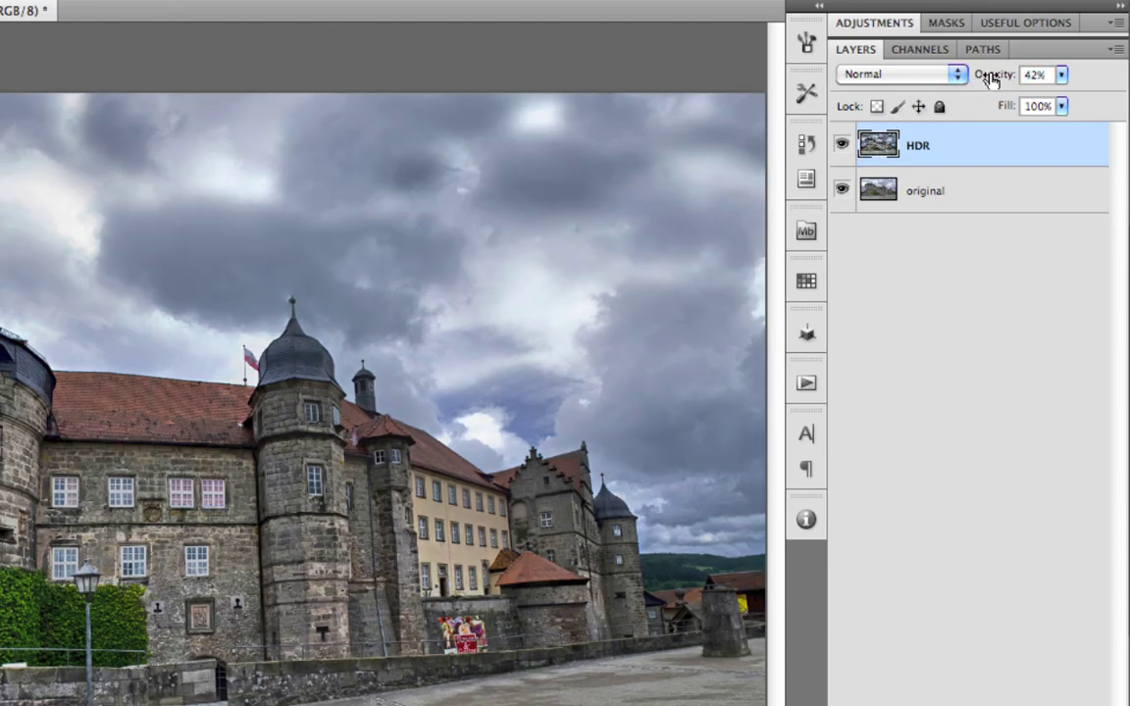
drag(984, 75, 1009, 75)
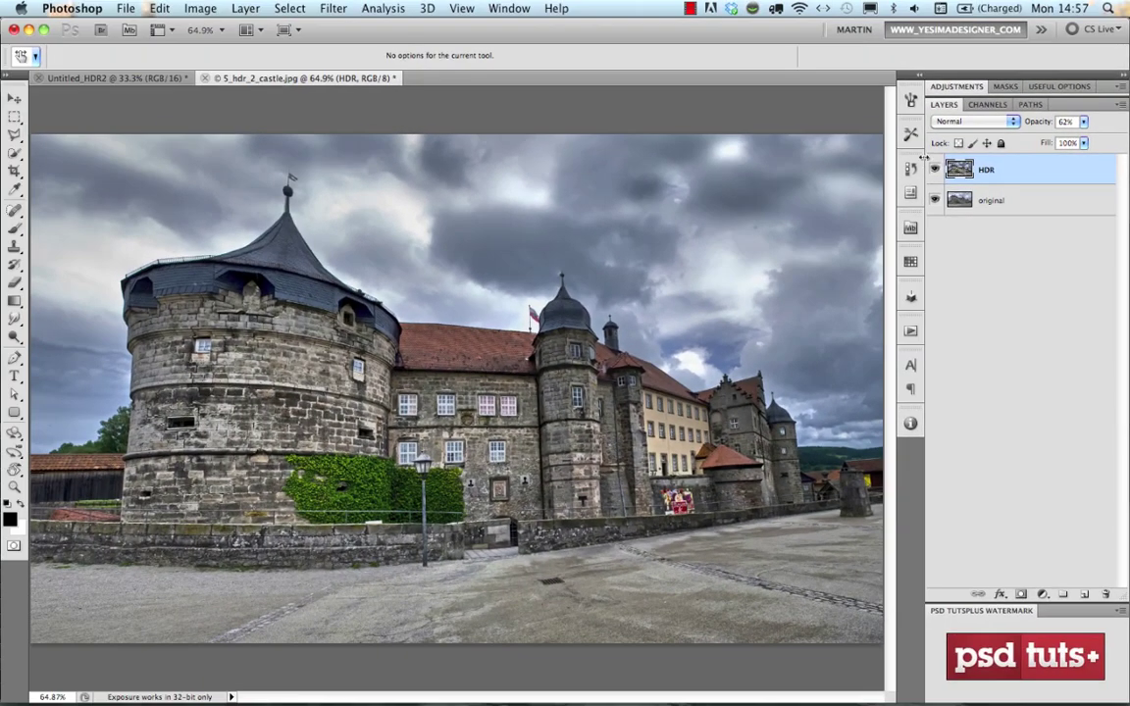
- Toggle the HDR effect off and on to compare, viewing the castle full-screen without panels
click(934, 170)
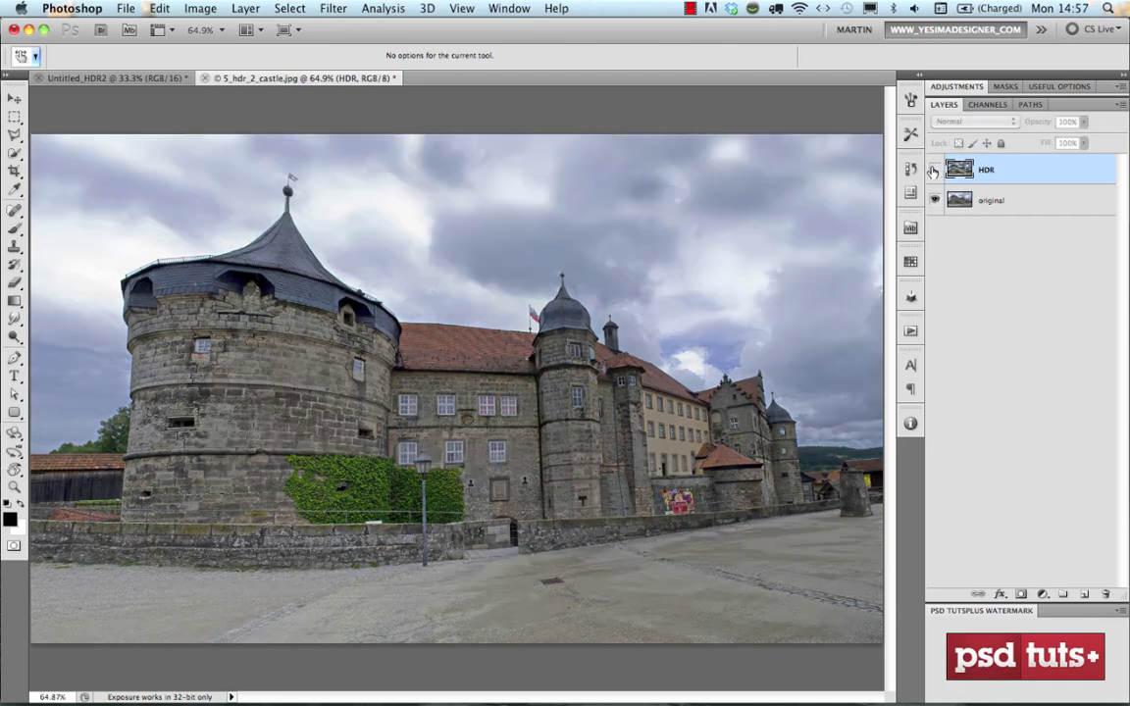
click(934, 170)
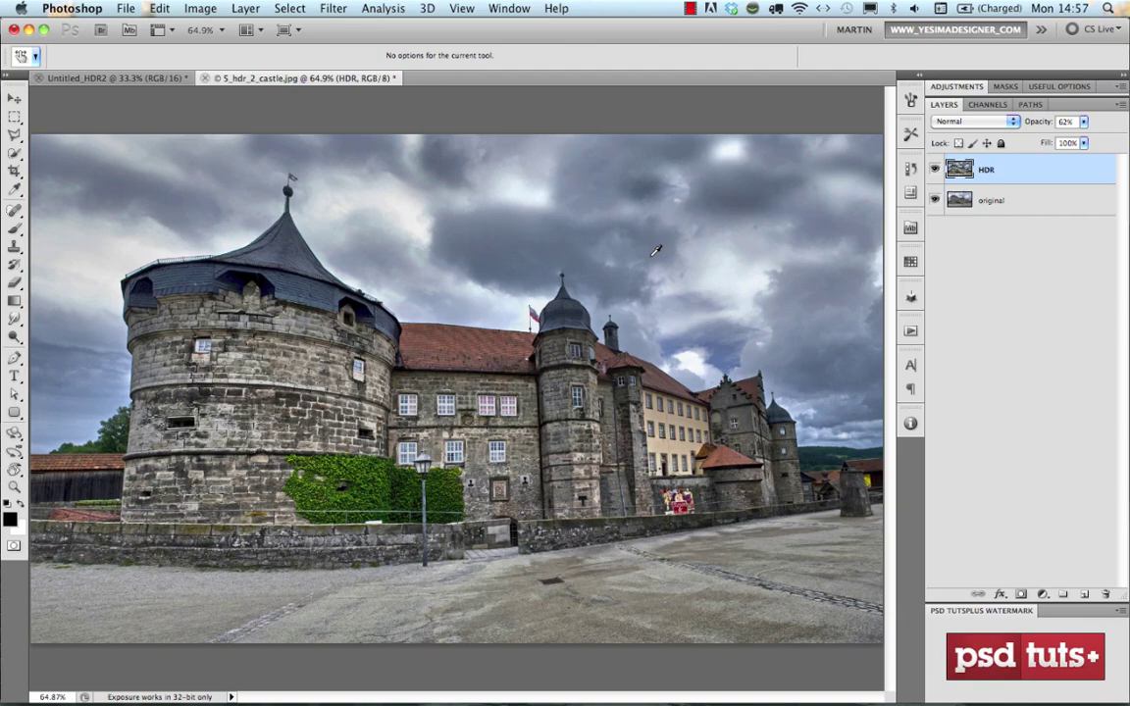
key(Tab)
key(super+0)
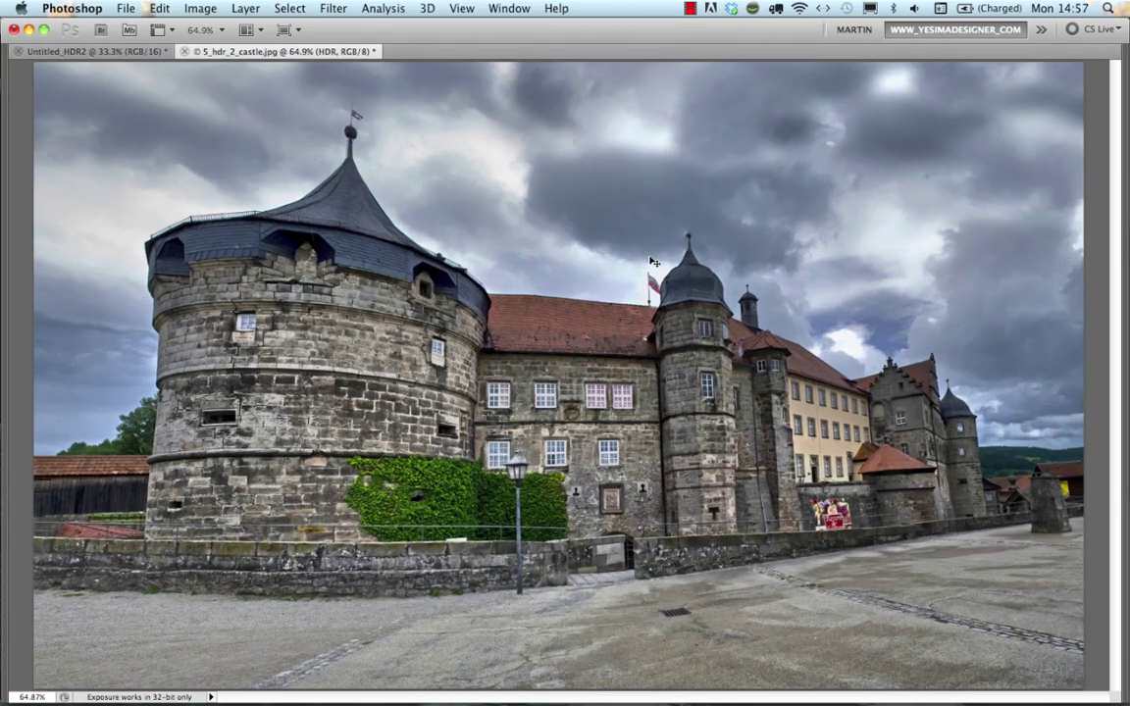
key(1)
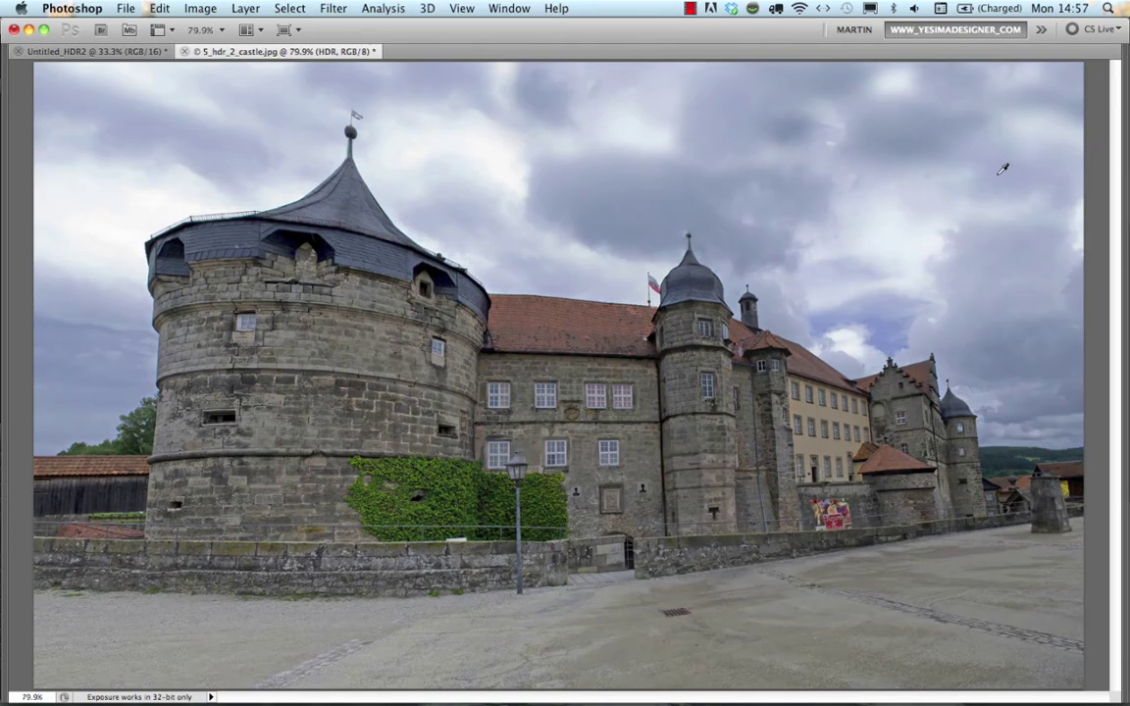
key(super+z)
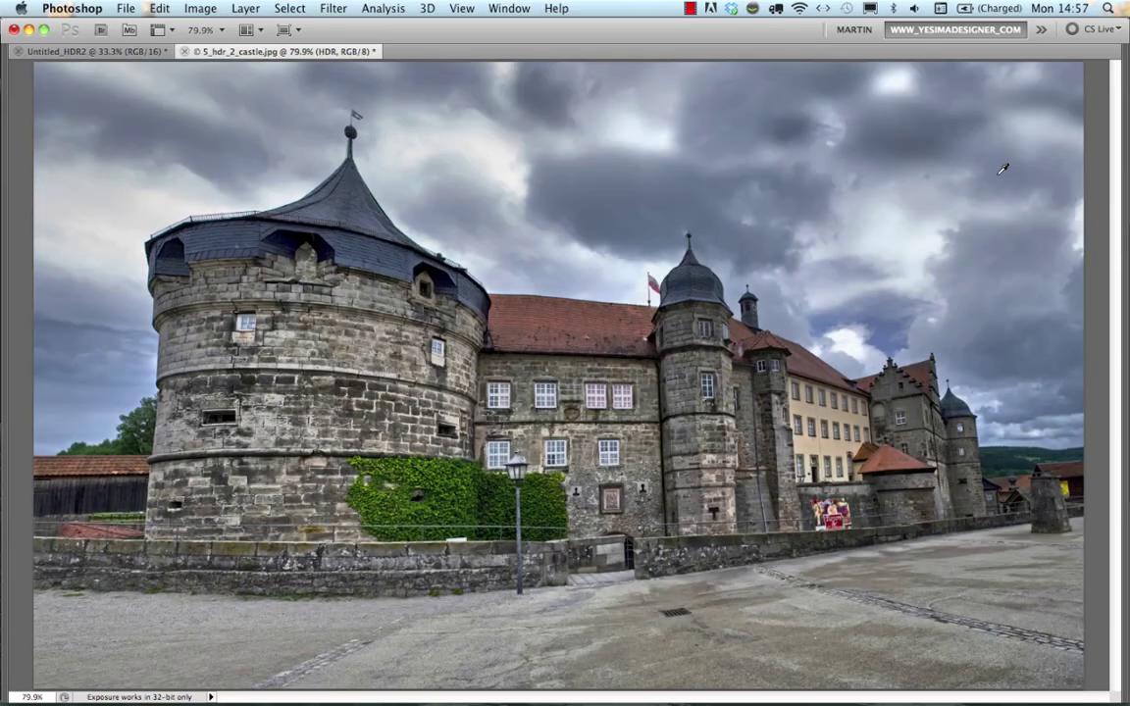